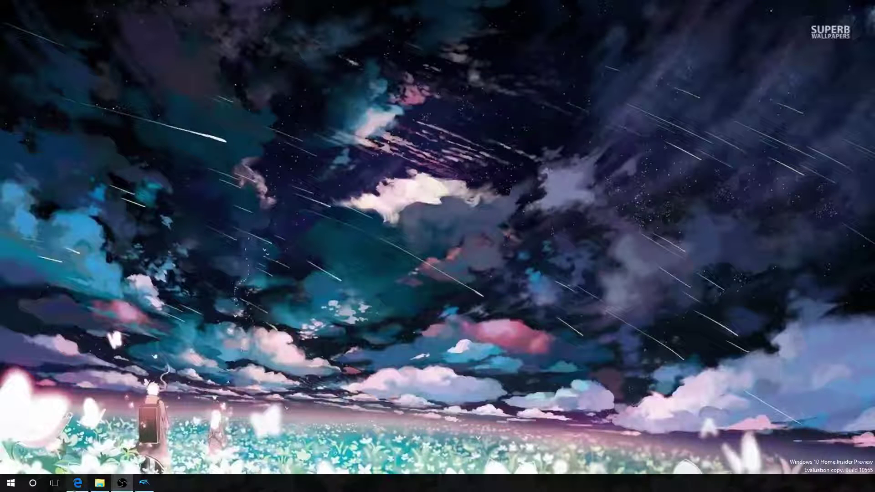
Download Fire Emblem 10 Hacking Tools.zip from OneDrive in Edge, open it, then minimize the browser
{"action": "left_click", "coordinate": [76, 484]}
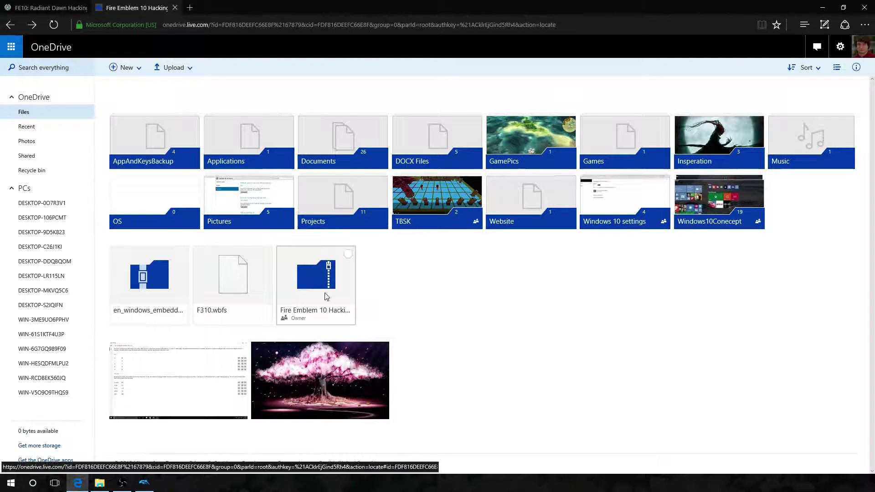
{"action": "right_click", "coordinate": [333, 279]}
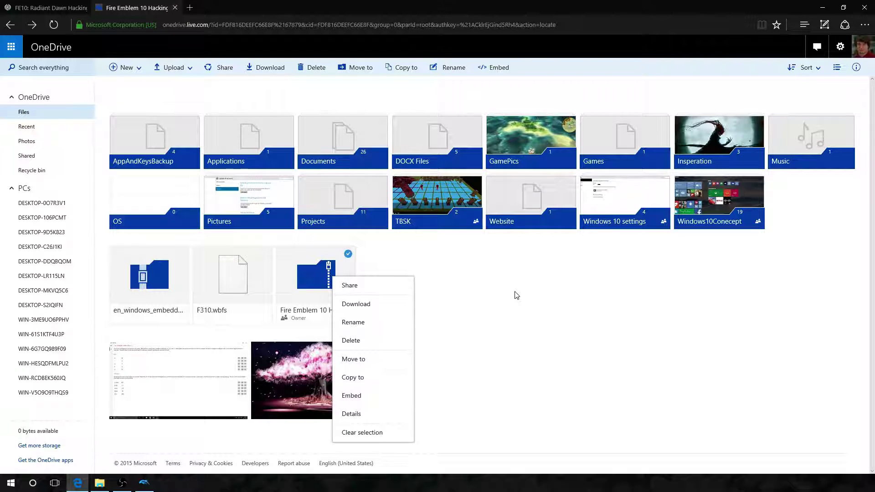
{"action": "left_click", "coordinate": [364, 305]}
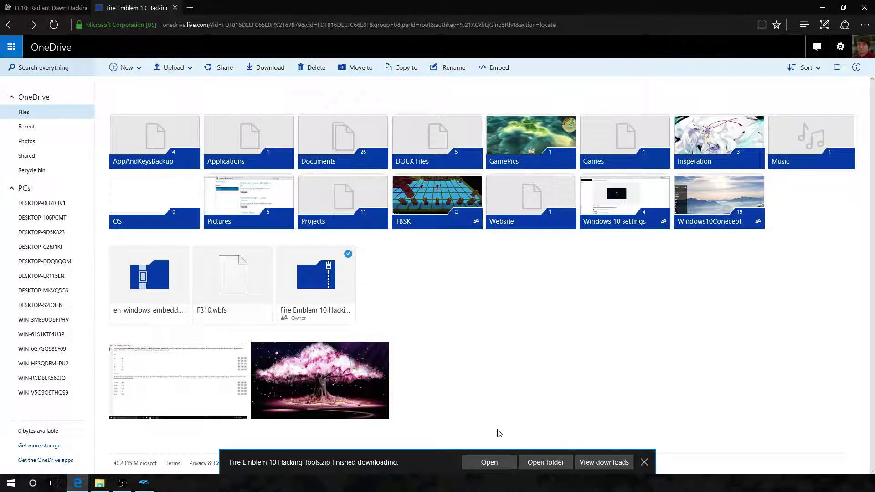
{"action": "left_click", "coordinate": [489, 462]}
{"action": "left_click", "coordinate": [823, 8]}
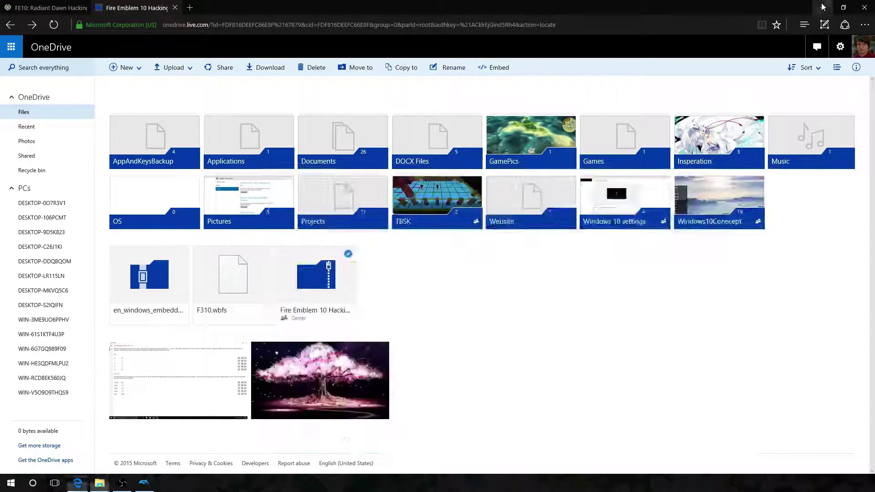
Copy the Fire Emblem 10 Hacking Tools folder from the zip to the desktop and open it
{"action": "left_click_drag", "start_coordinate": [404, 266], "coordinate": [264, 73]}
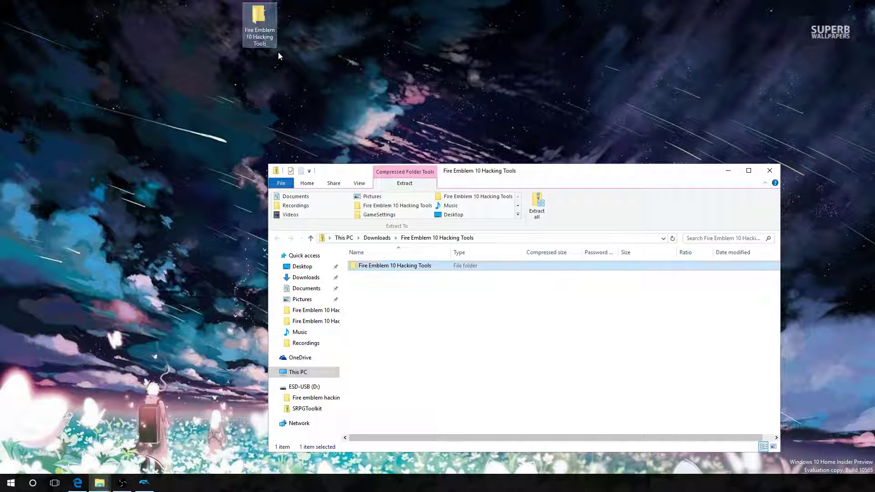
{"action": "left_click", "coordinate": [774, 173]}
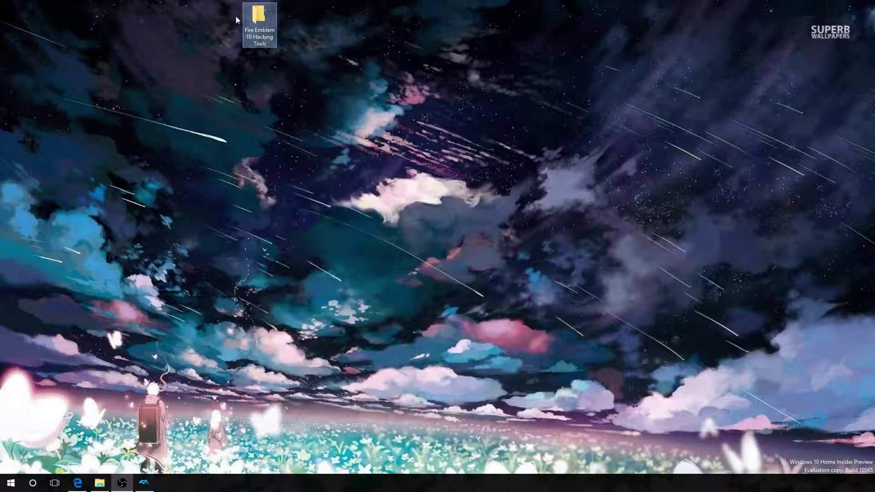
{"action": "double_click", "coordinate": [258, 21]}
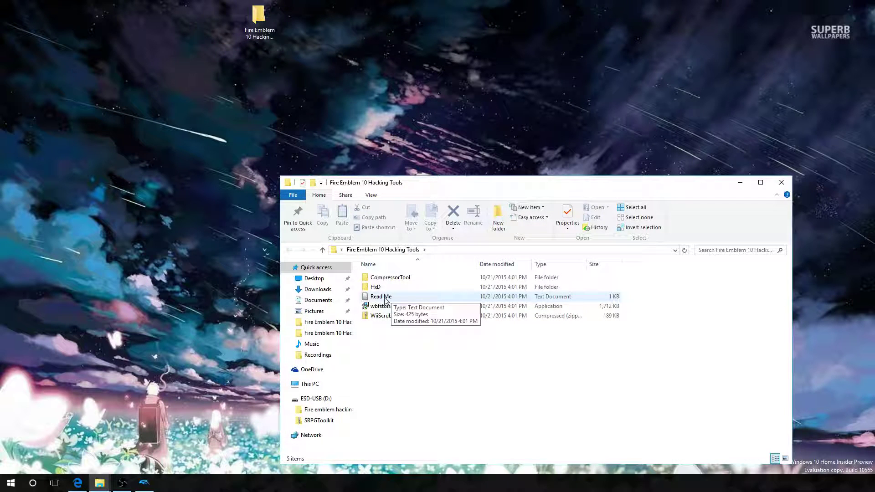
{"action": "left_click", "coordinate": [382, 299]}
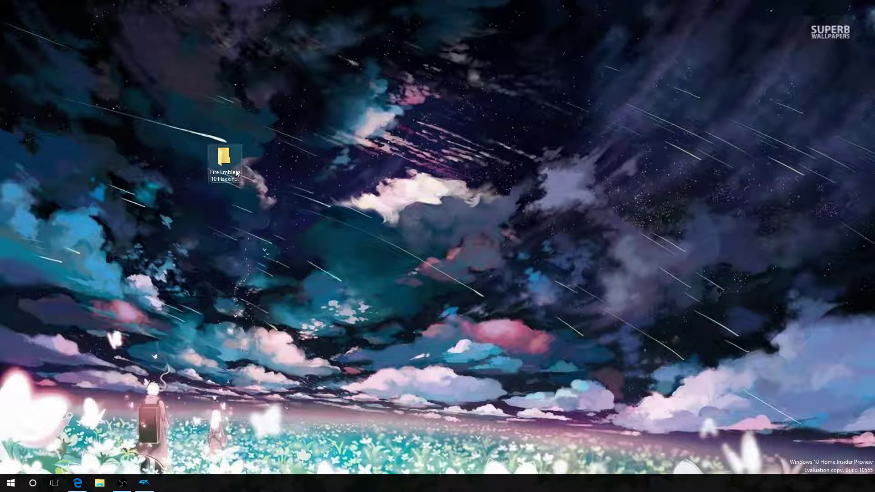
{"action": "double_click", "coordinate": [224, 159]}
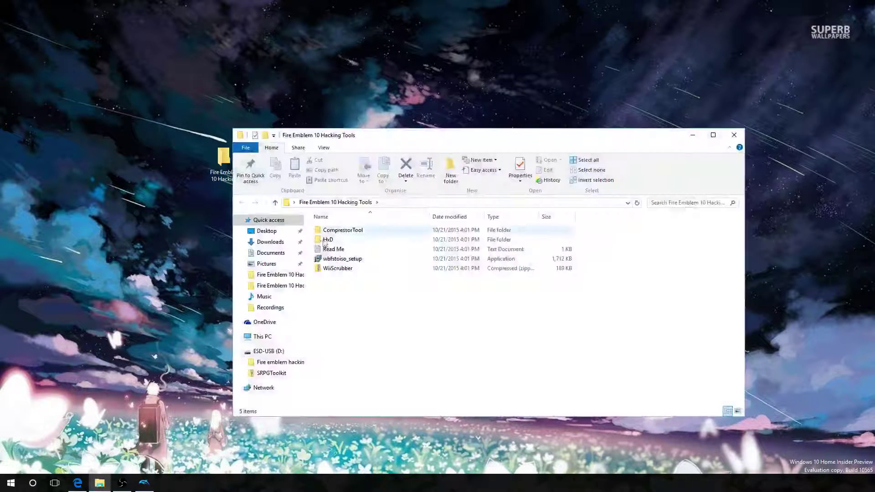
{"action": "double_click", "coordinate": [332, 249]}
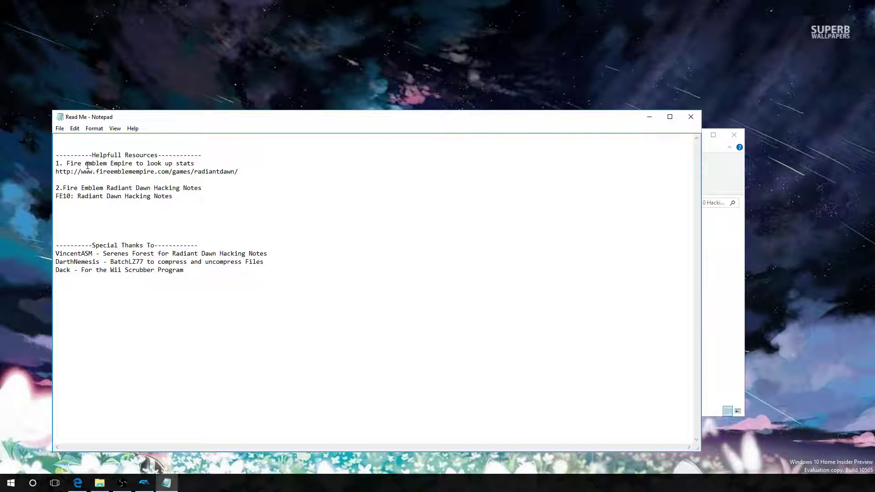
{"action": "left_click_drag", "start_coordinate": [87, 165], "coordinate": [148, 163]}
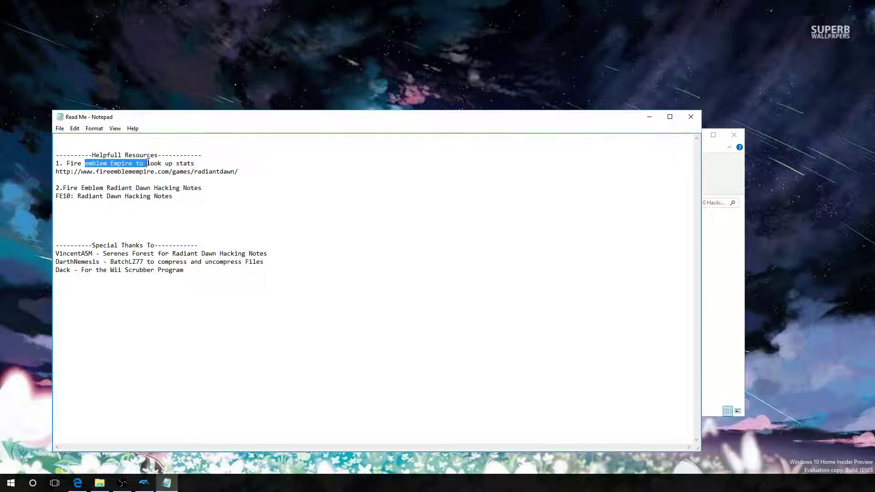
{"action": "left_click_drag", "start_coordinate": [249, 171], "coordinate": [271, 178]}
{"action": "left_click", "coordinate": [254, 173]}
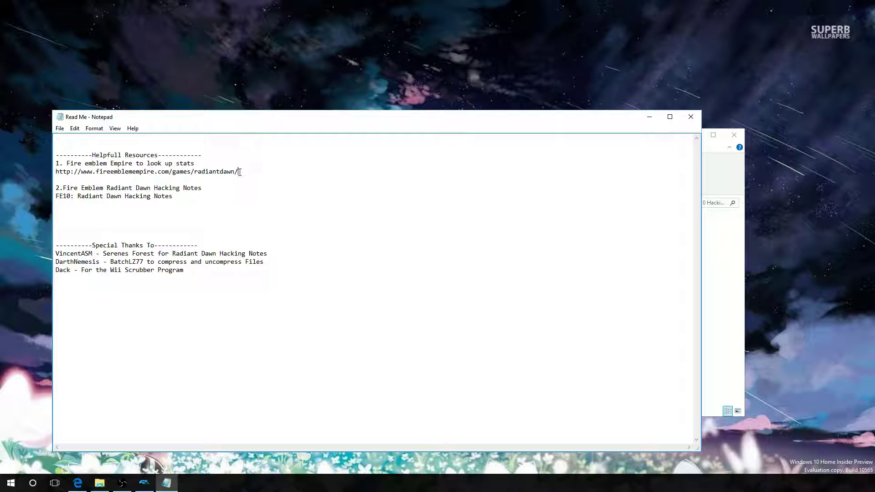
{"action": "left_click_drag", "start_coordinate": [239, 172], "coordinate": [3, 178]}
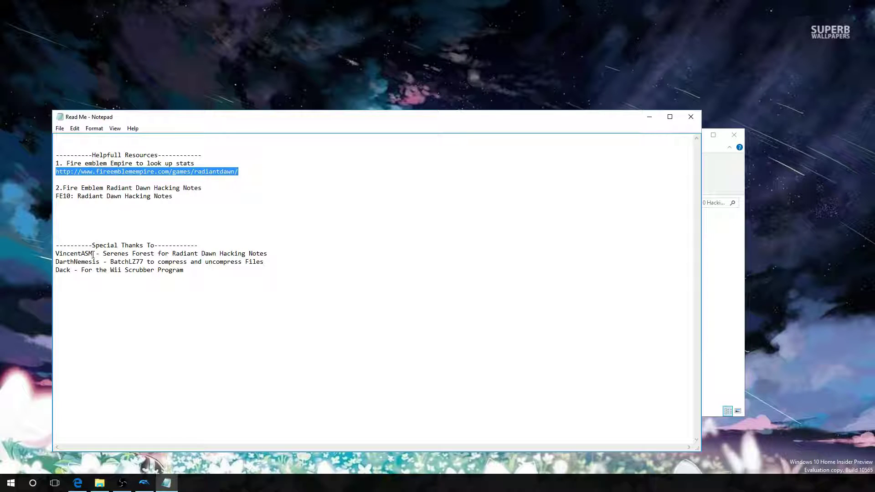
{"action": "left_click_drag", "start_coordinate": [93, 255], "coordinate": [45, 253]}
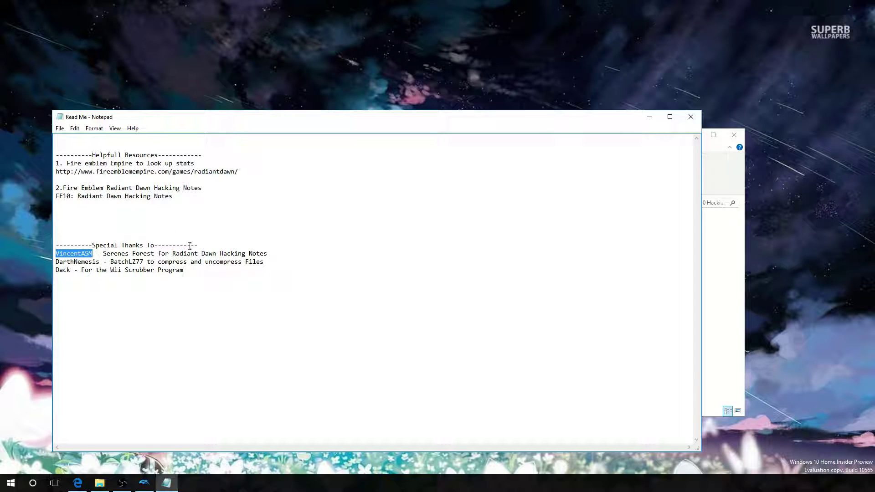
{"action": "left_click_drag", "start_coordinate": [104, 254], "coordinate": [276, 256]}
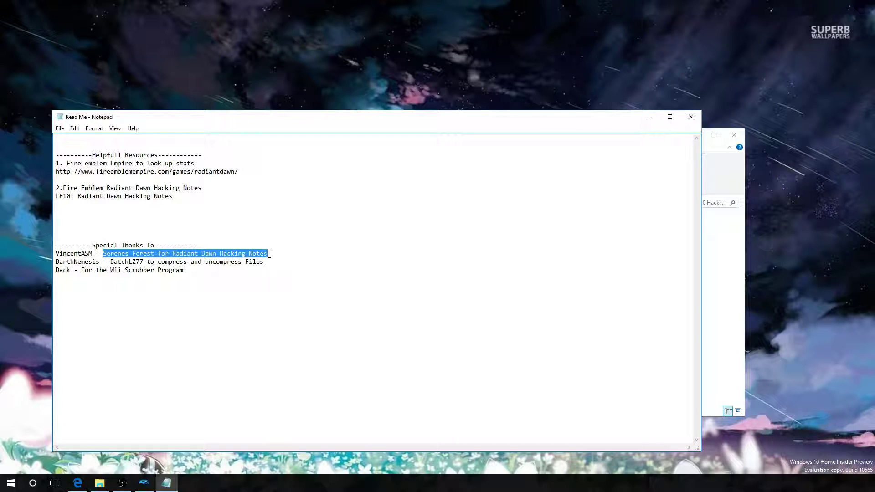
{"action": "left_click_drag", "start_coordinate": [200, 273], "coordinate": [45, 266]}
{"action": "left_click", "coordinate": [74, 262]}
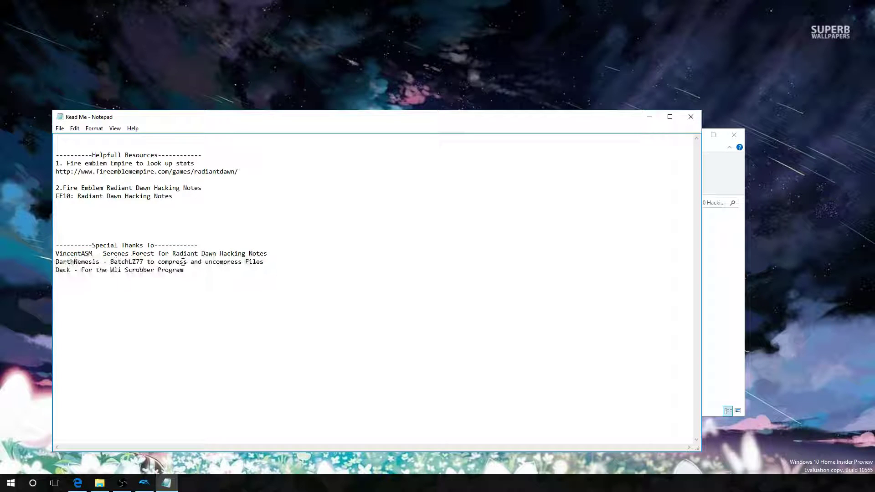
{"action": "mouse_move", "coordinate": [157, 263]}
{"action": "left_mouse_down"}
{"action": "mouse_move", "coordinate": [187, 263]}
{"action": "mouse_move", "coordinate": [147, 264]}
{"action": "left_mouse_up"}
{"action": "left_click", "coordinate": [237, 270]}
{"action": "double_click", "coordinate": [69, 271]}
{"action": "left_click_drag", "start_coordinate": [111, 270], "coordinate": [205, 270]}
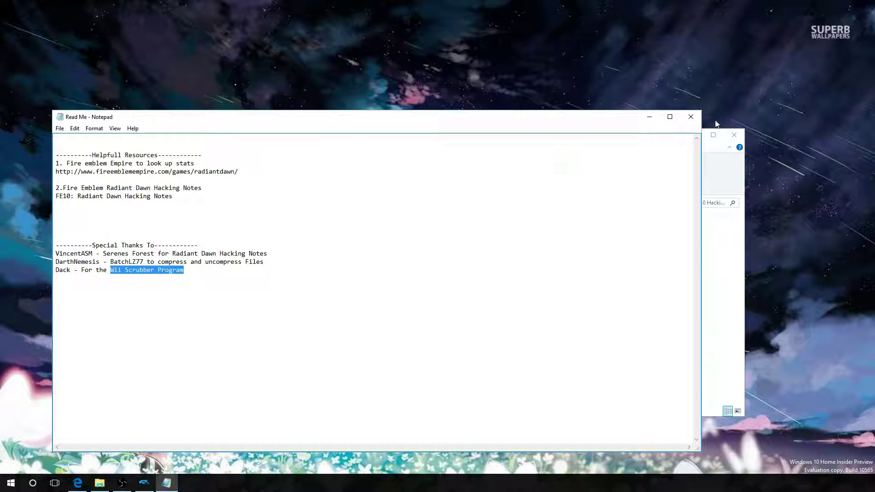
{"action": "left_click", "coordinate": [690, 118]}
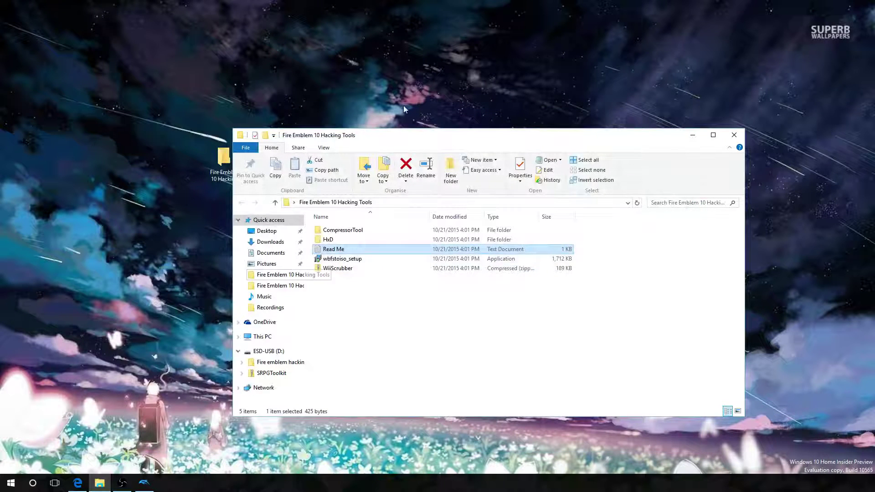
{"action": "left_click_drag", "start_coordinate": [400, 139], "coordinate": [565, 123]}
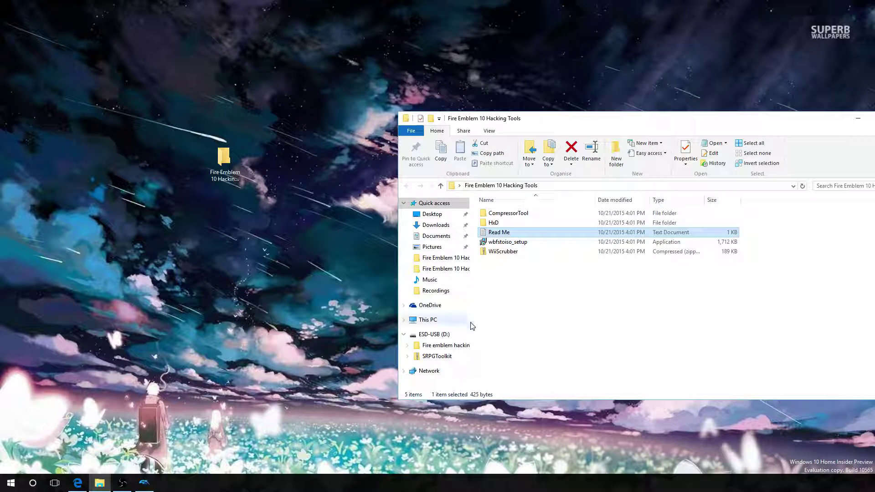
{"action": "left_click", "coordinate": [429, 306]}
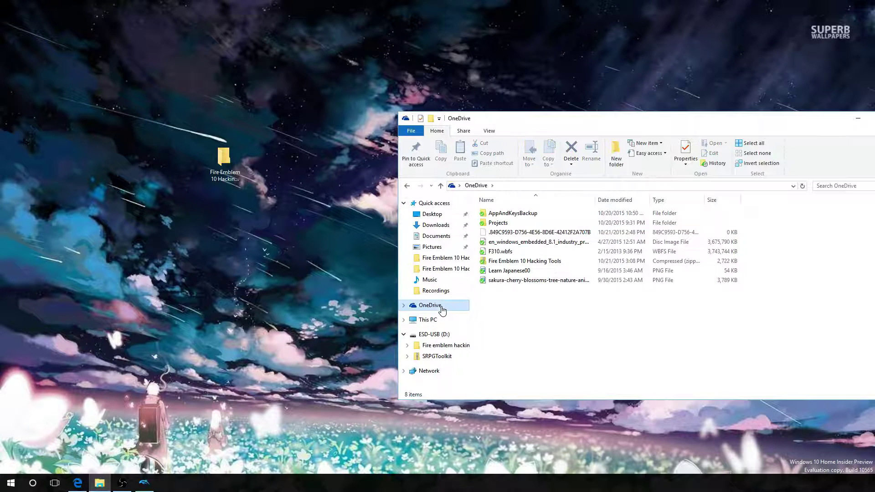
{"action": "left_click", "coordinate": [509, 256]}
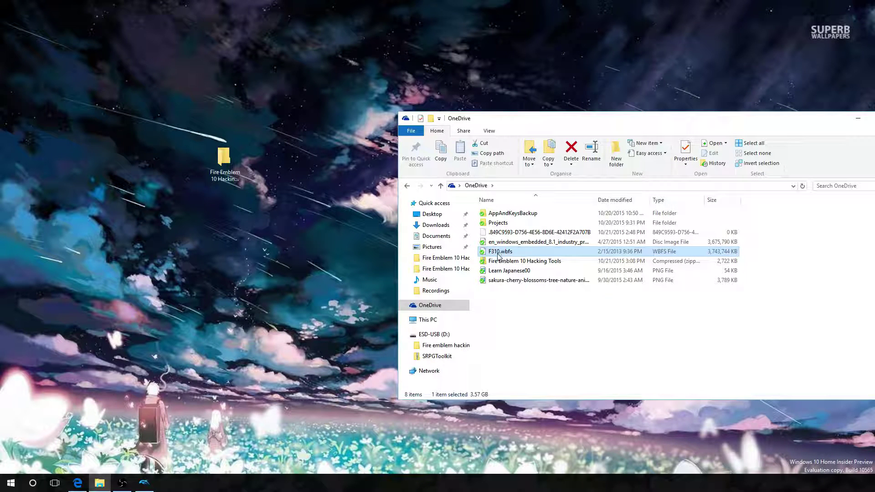
{"action": "left_click", "coordinate": [524, 308]}
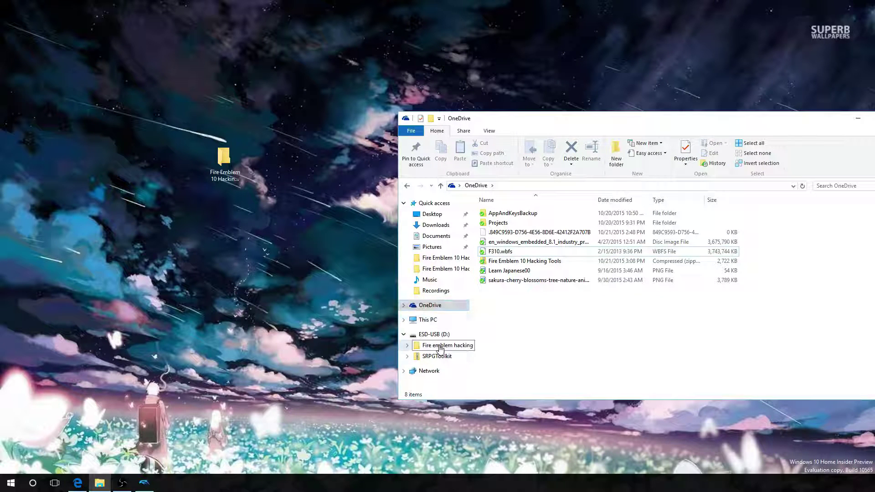
{"action": "left_click", "coordinate": [420, 347]}
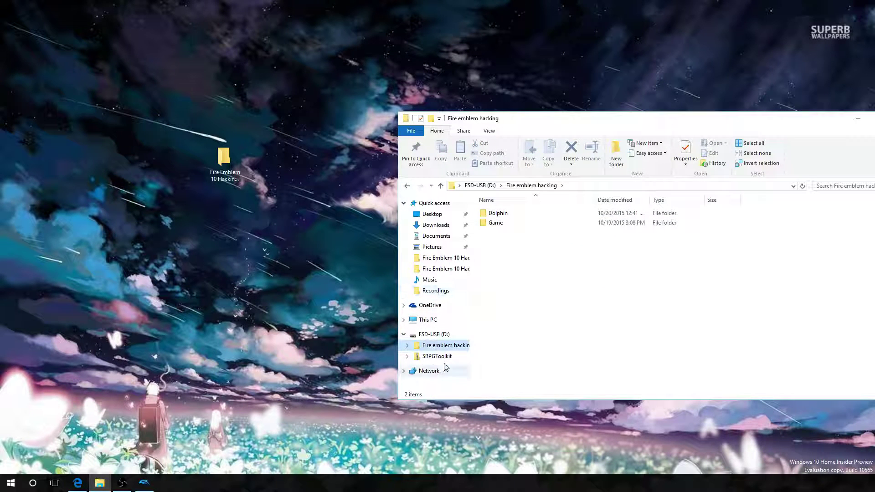
{"action": "left_click", "coordinate": [441, 267]}
Install WBFS to ISO with default location and Start Menu folder, no desktop shortcut, then launch it
{"action": "double_click", "coordinate": [511, 241]}
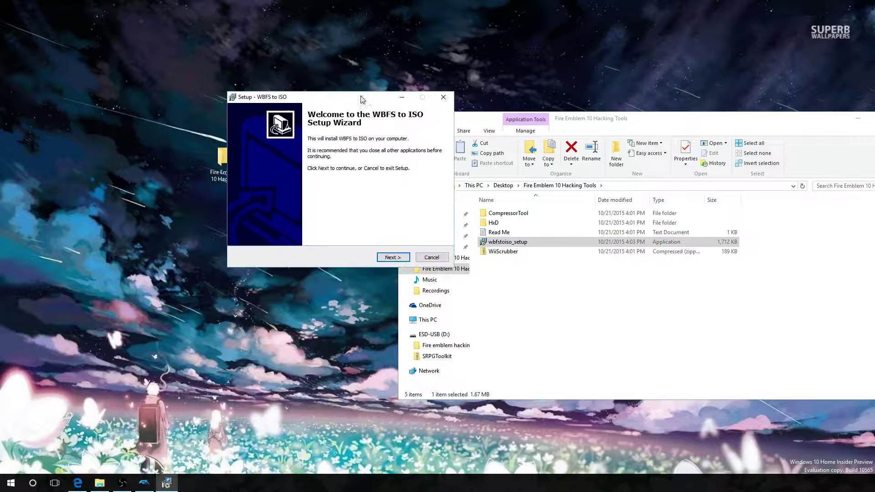
{"action": "left_click", "coordinate": [395, 257]}
{"action": "left_click", "coordinate": [280, 230]}
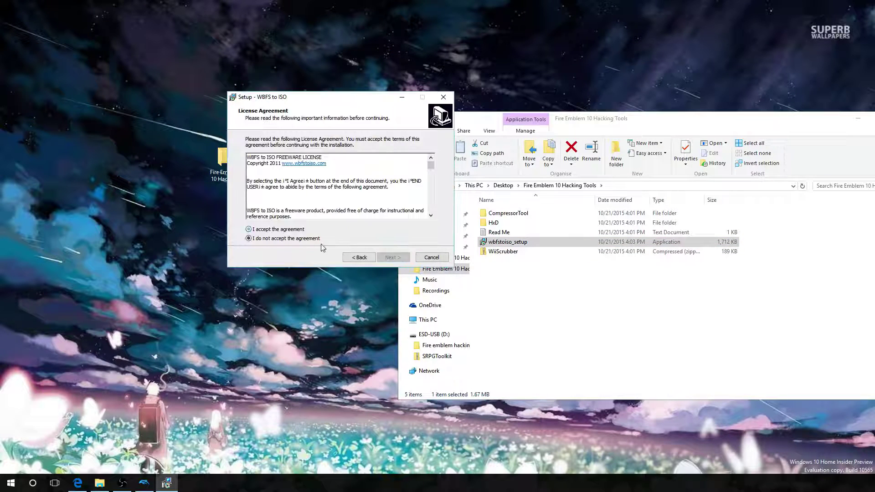
{"action": "left_click", "coordinate": [393, 257]}
{"action": "left_click", "coordinate": [397, 258]}
{"action": "left_click", "coordinate": [393, 257]}
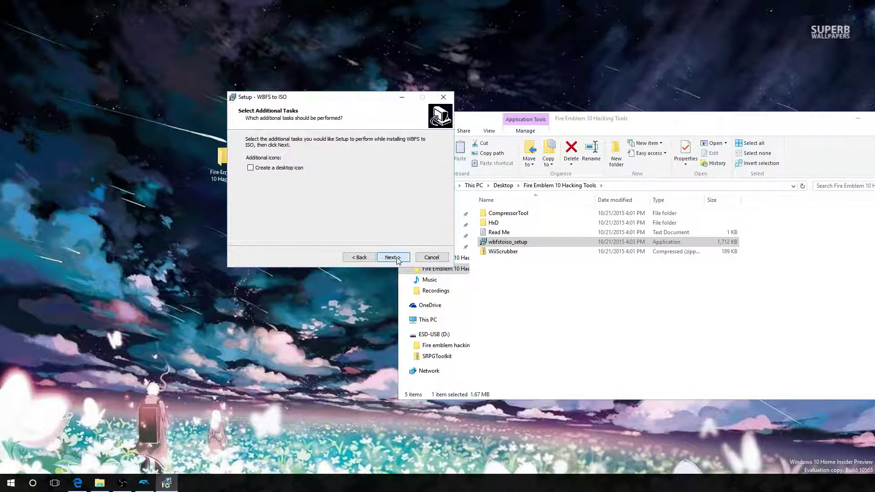
{"action": "left_click", "coordinate": [395, 258]}
{"action": "left_click", "coordinate": [394, 257]}
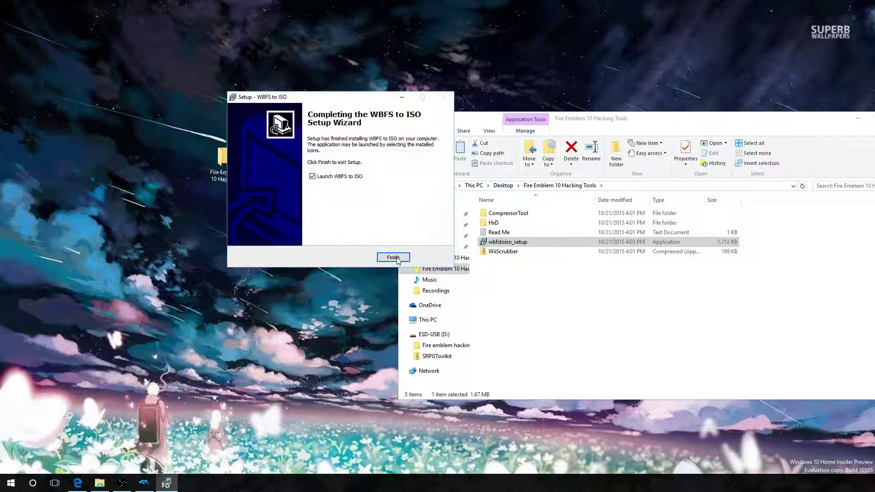
{"action": "left_click", "coordinate": [393, 257]}
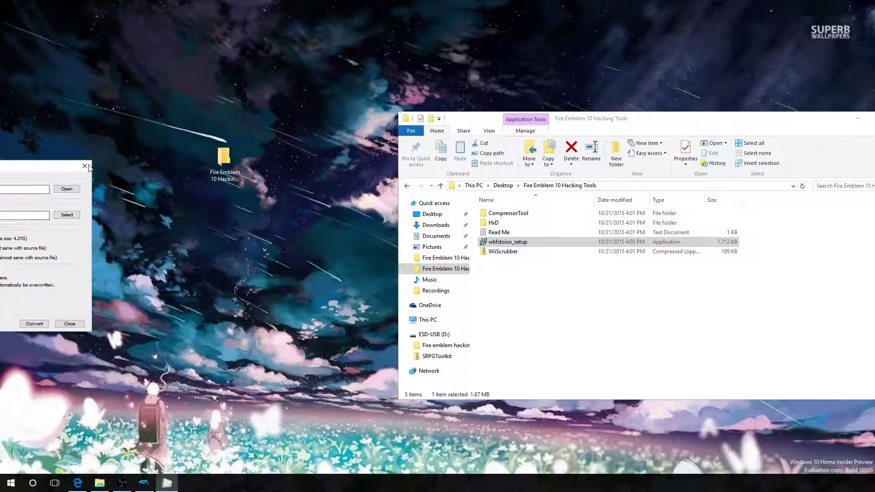
Set F310.wbfs as the source and Desktop as the output folder, then start the ISO conversion
{"action": "left_click_drag", "start_coordinate": [23, 168], "coordinate": [246, 119]}
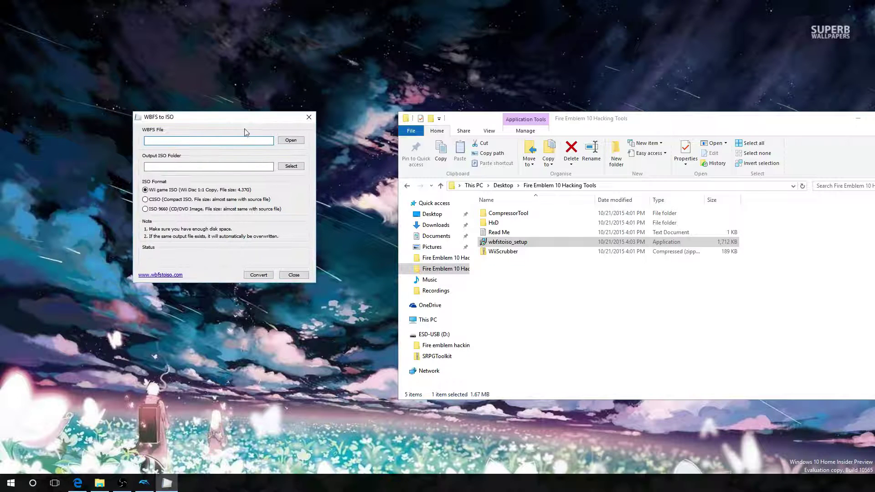
{"action": "left_click", "coordinate": [292, 143]}
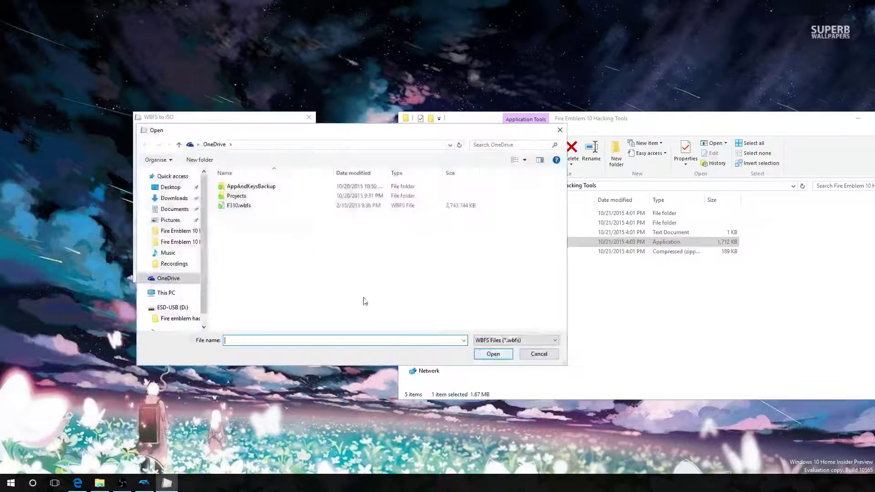
{"action": "double_click", "coordinate": [246, 207]}
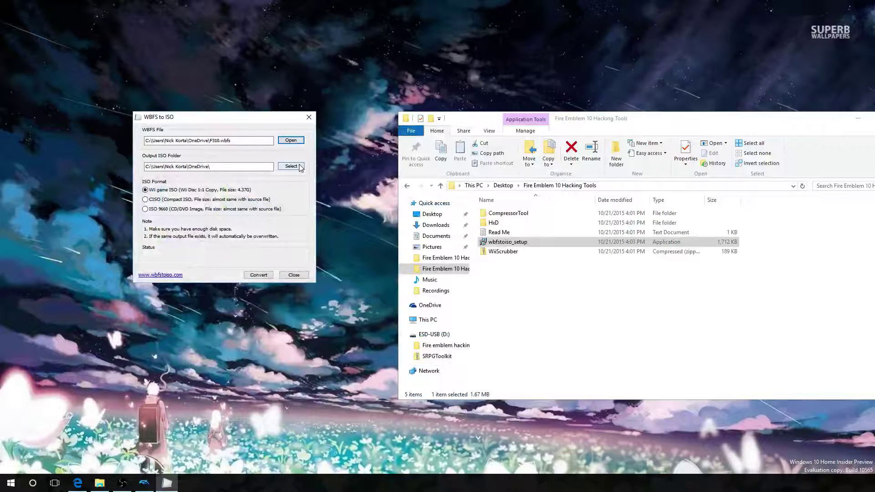
{"action": "mouse_move", "coordinate": [230, 140]}
{"action": "left_mouse_down"}
{"action": "mouse_move", "coordinate": [146, 141]}
{"action": "mouse_move", "coordinate": [225, 138]}
{"action": "left_mouse_up"}
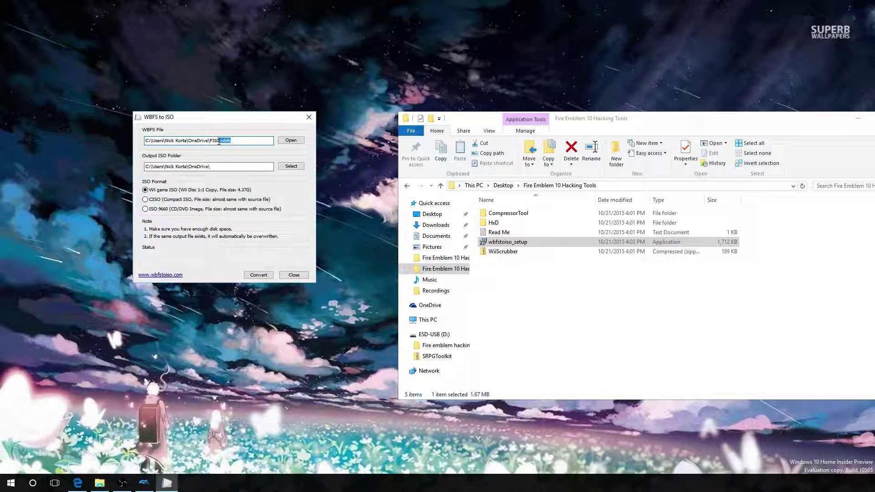
{"action": "left_click", "coordinate": [291, 166]}
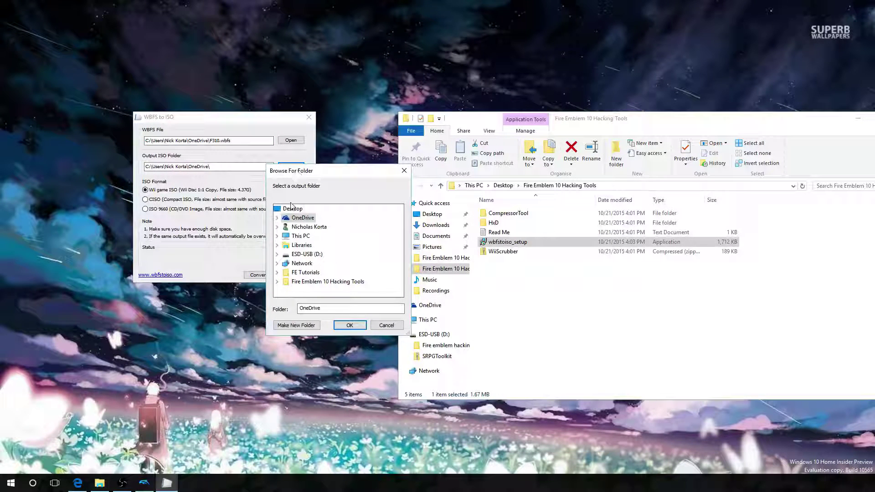
{"action": "left_click", "coordinate": [300, 210]}
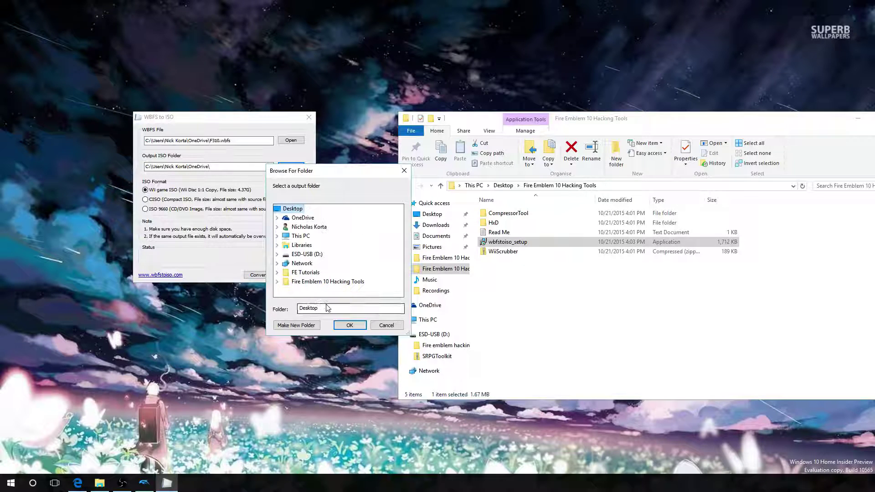
{"action": "left_click", "coordinate": [350, 326]}
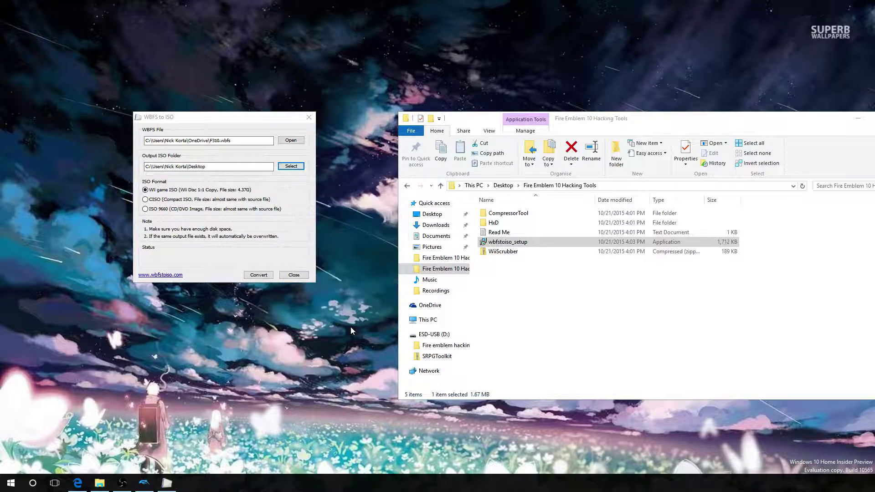
{"action": "left_click", "coordinate": [259, 276]}
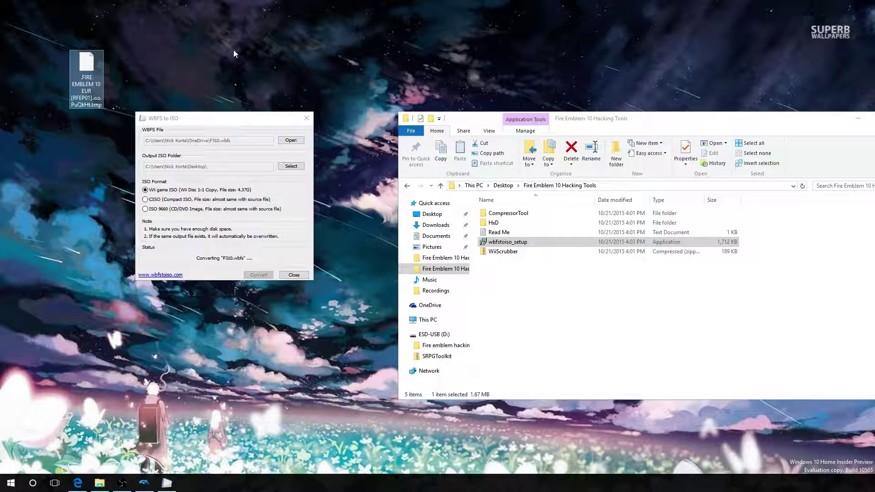
Extract All on the WiiScrubber zip, then close the extracted folder's window
{"action": "left_click", "coordinate": [501, 252]}
{"action": "right_click", "coordinate": [502, 251]}
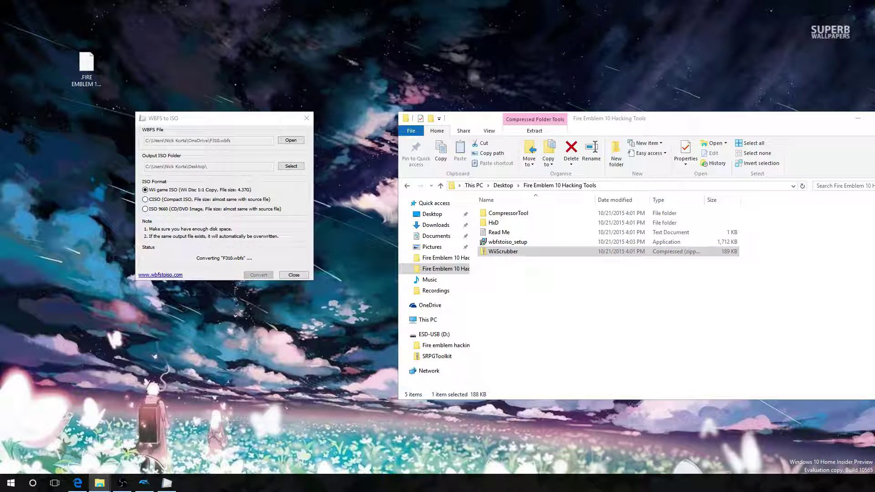
{"action": "left_click", "coordinate": [622, 351]}
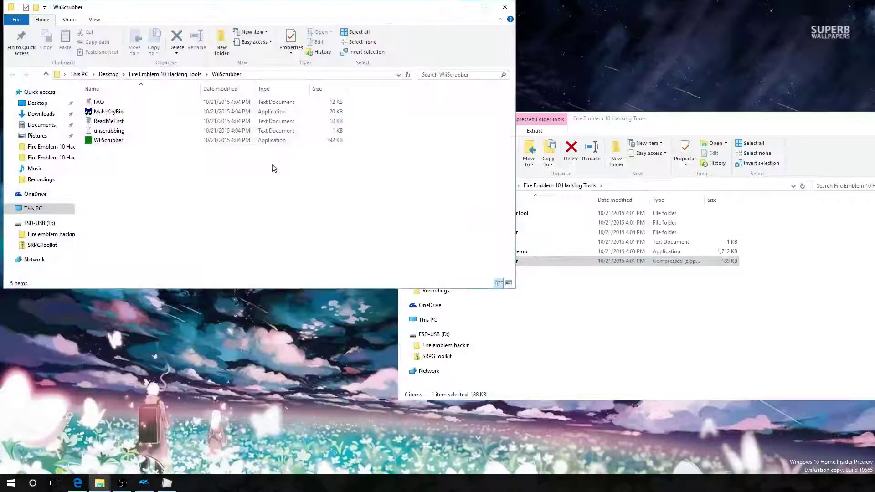
{"action": "left_click_drag", "start_coordinate": [410, 11], "coordinate": [529, 210]}
{"action": "left_click", "coordinate": [602, 201]}
Run WiiScrubber.exe from its folder, dismiss the missing key.bin error, and confirm exiting
{"action": "double_click", "coordinate": [504, 233]}
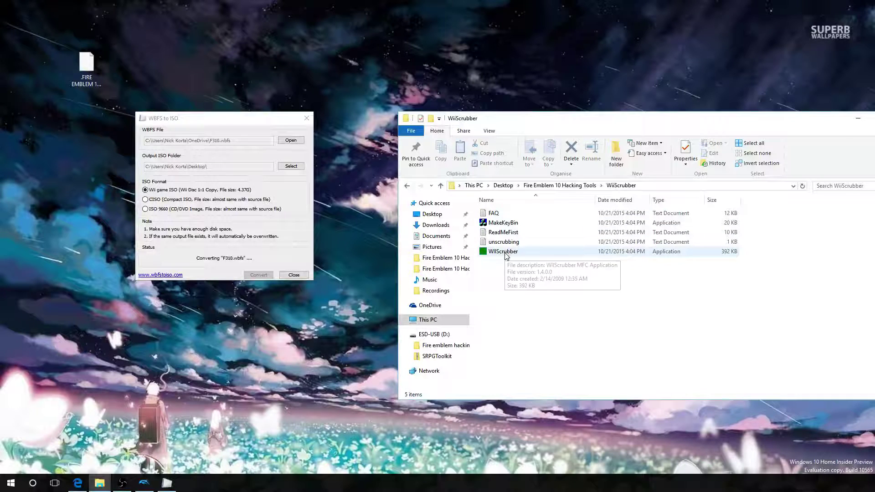
{"action": "left_click", "coordinate": [505, 255]}
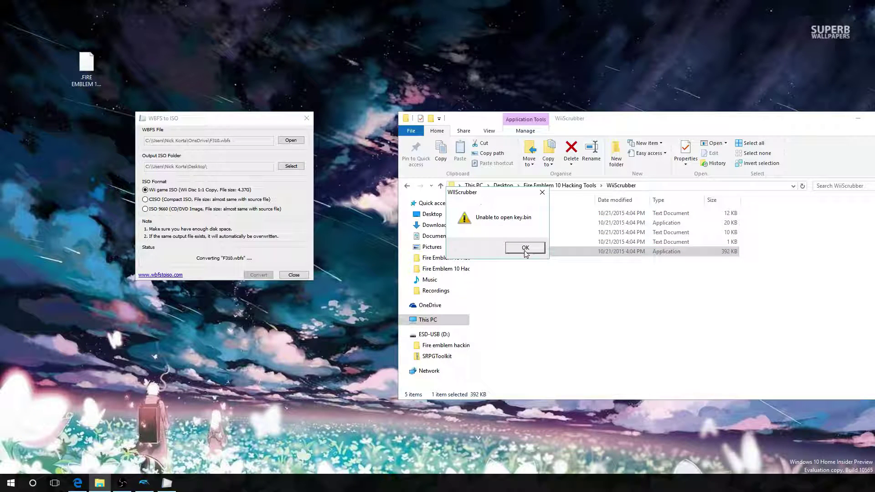
{"action": "left_click", "coordinate": [525, 248]}
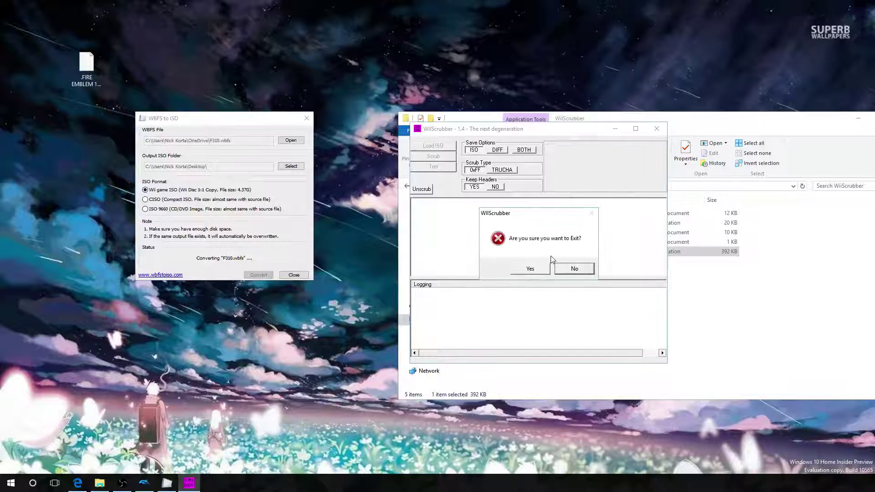
{"action": "left_click", "coordinate": [534, 269]}
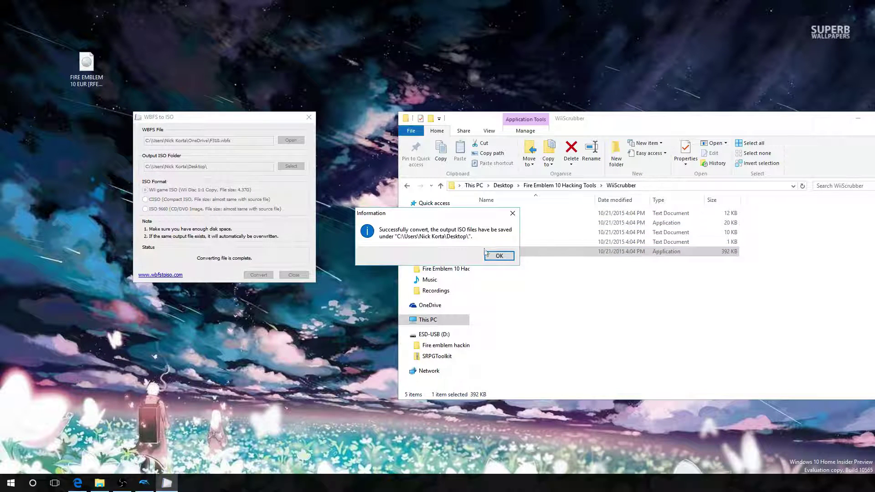
Acknowledge the successful ISO conversion and close WBFS to ISO
{"action": "left_click_drag", "start_coordinate": [449, 213], "coordinate": [208, 300]}
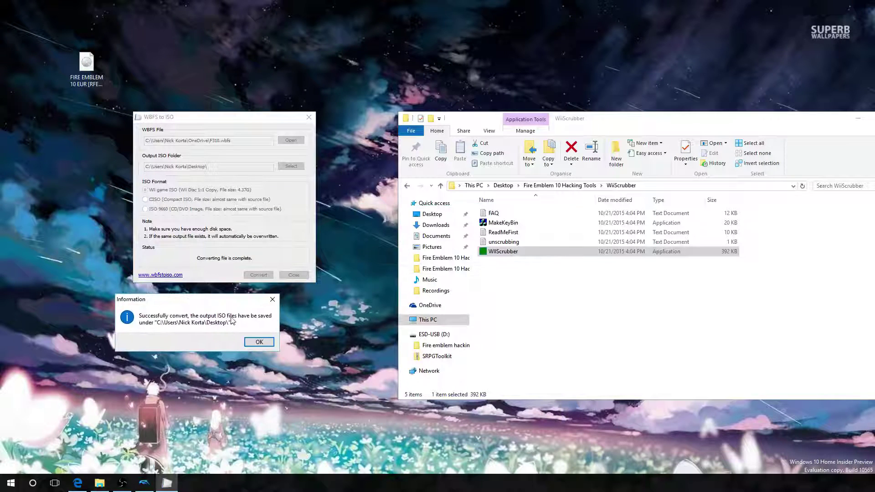
{"action": "left_click", "coordinate": [258, 342]}
{"action": "left_click", "coordinate": [309, 118]}
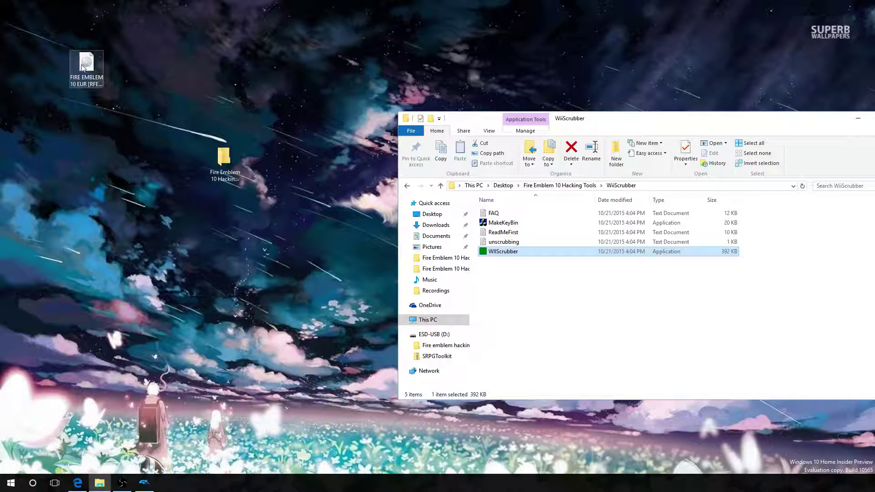
View the properties of the 4.37 GB FIRE EMBLEM 10 EUR [RFEP01] ISO on the desktop
{"action": "left_click", "coordinate": [89, 91]}
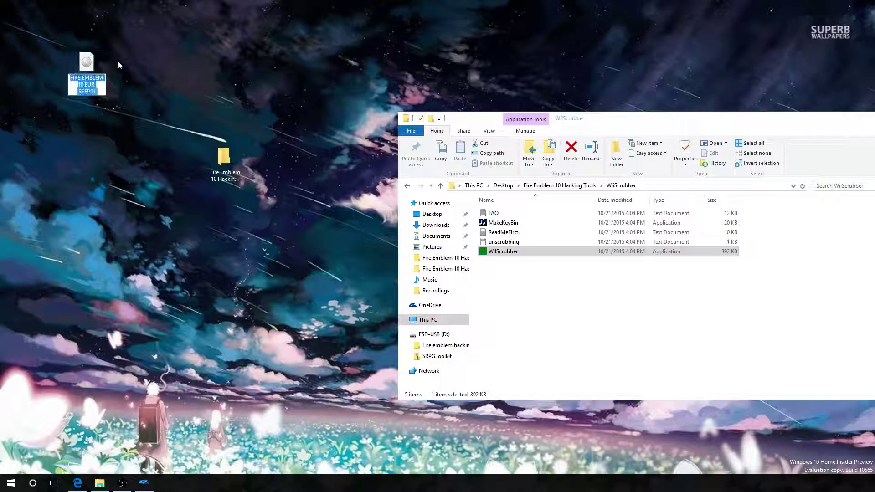
{"action": "right_click", "coordinate": [83, 57]}
{"action": "left_click", "coordinate": [104, 192]}
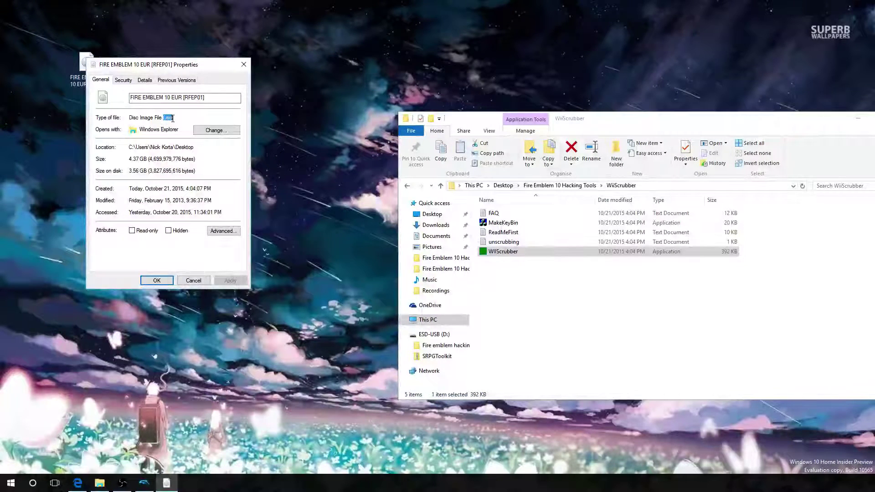
{"action": "left_click", "coordinate": [244, 64]}
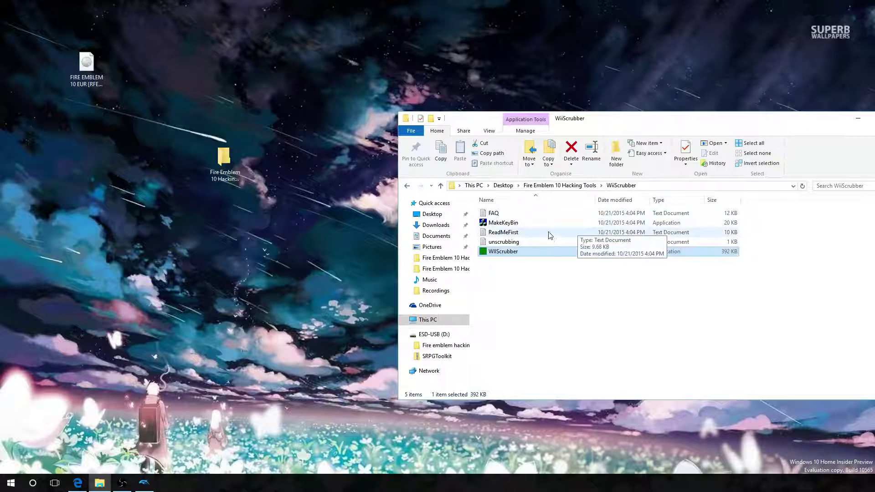
Run MakeKeyBin as administrator with value 42 to generate key.bin and kkey.bin
{"action": "right_click", "coordinate": [503, 223]}
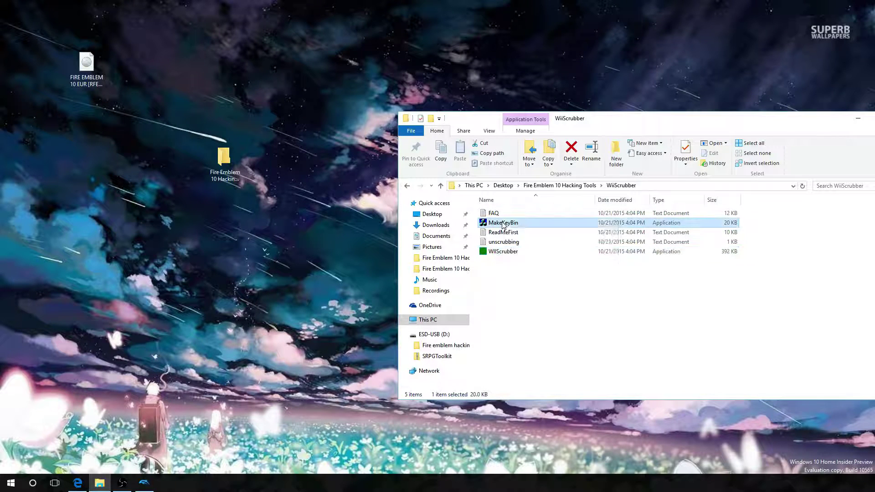
{"action": "left_click", "coordinate": [532, 239]}
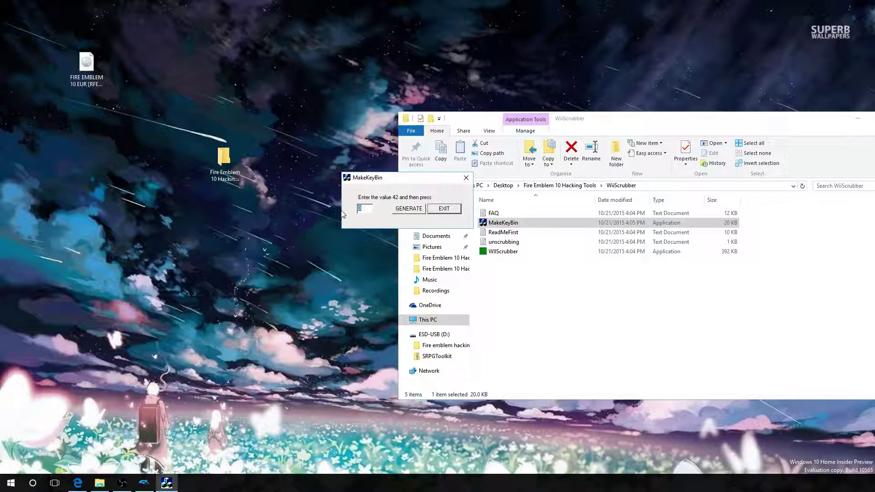
{"action": "type", "text": "42"}
{"action": "left_click", "coordinate": [410, 208]}
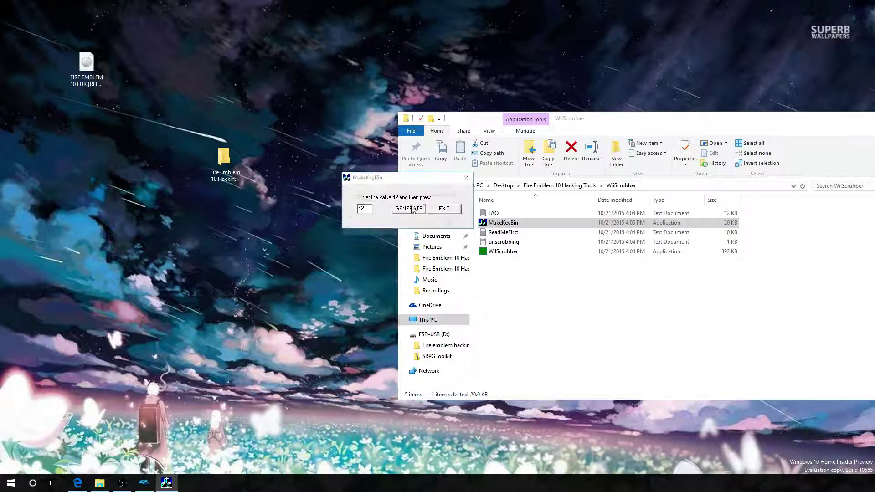
{"action": "left_click", "coordinate": [451, 226]}
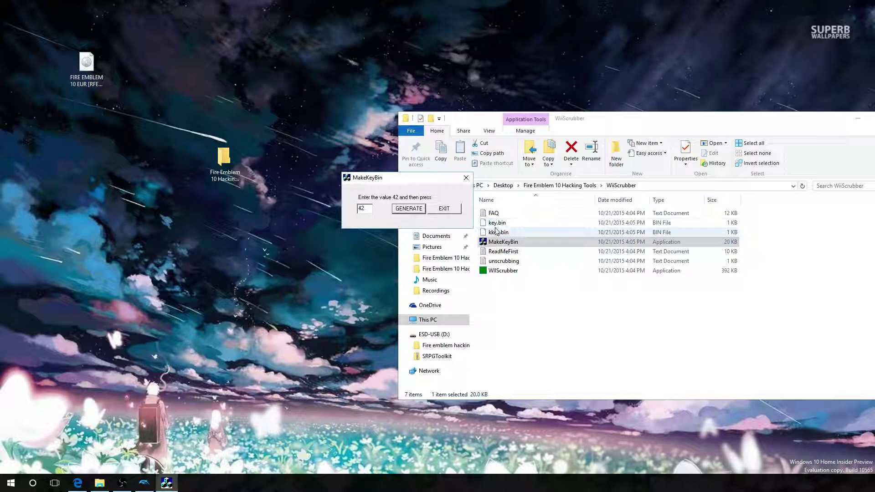
{"action": "left_click", "coordinate": [456, 211]}
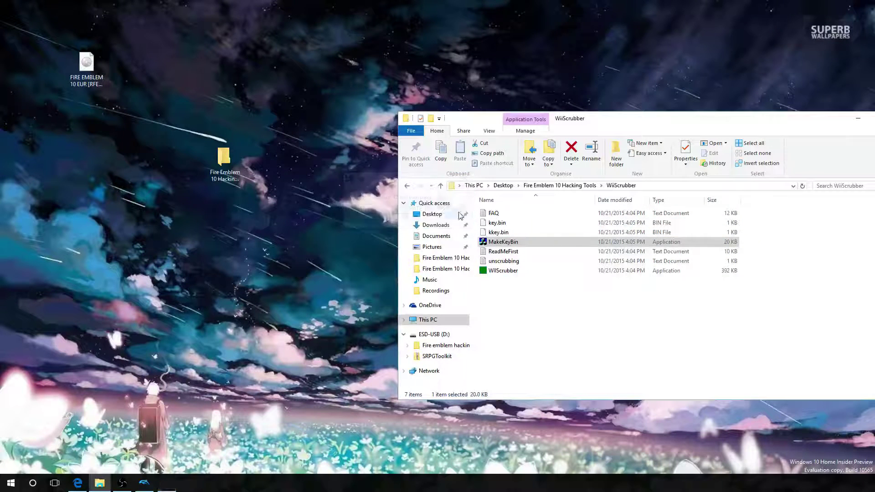
Confirm WiiScrubber now launches, exit it, and go back to Fire Emblem 10 Hacking Tools
{"action": "double_click", "coordinate": [509, 272]}
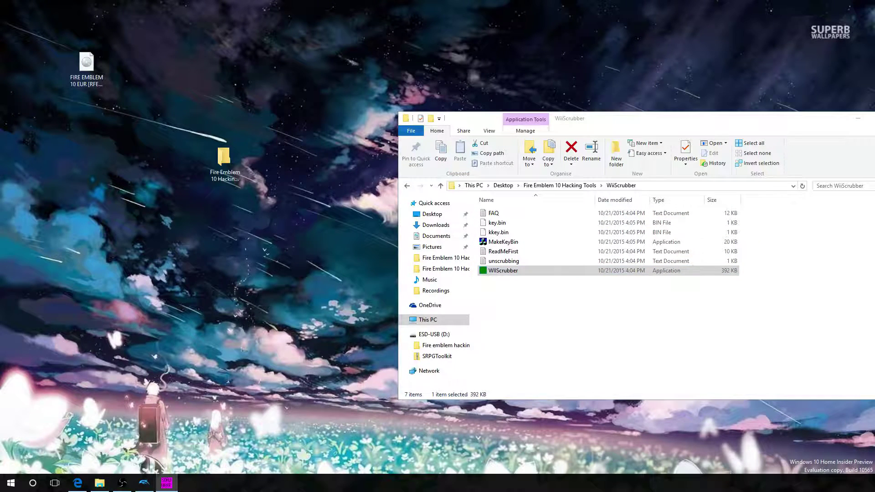
{"action": "left_click_drag", "start_coordinate": [488, 132], "coordinate": [508, 137]}
{"action": "left_click", "coordinate": [627, 133]}
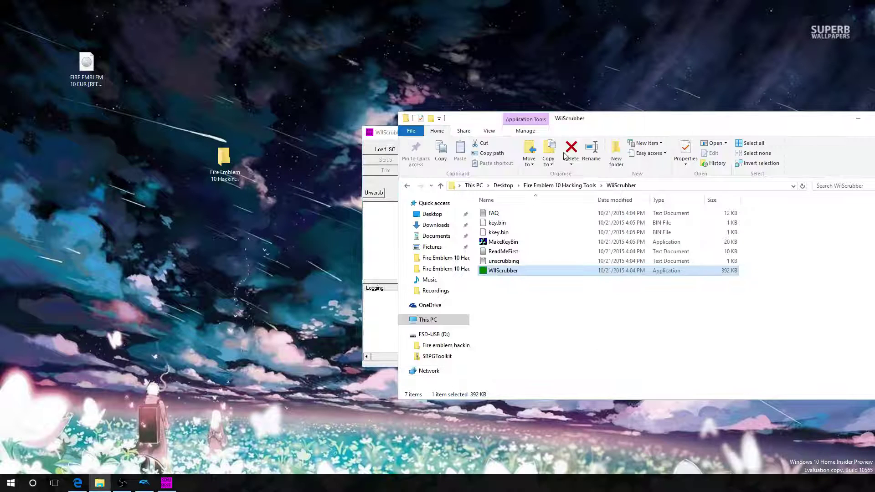
{"action": "left_click", "coordinate": [378, 249]}
{"action": "left_click", "coordinate": [608, 137]}
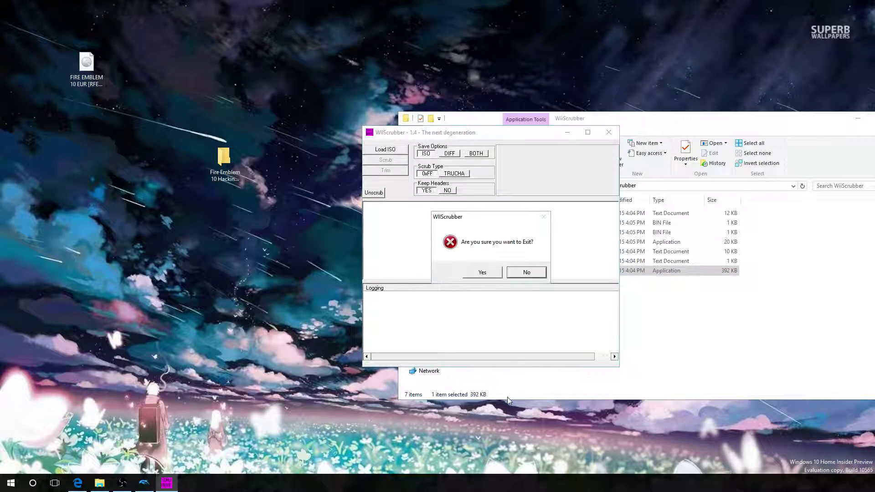
{"action": "left_click", "coordinate": [491, 270]}
{"action": "key", "text": "BackSpace"}
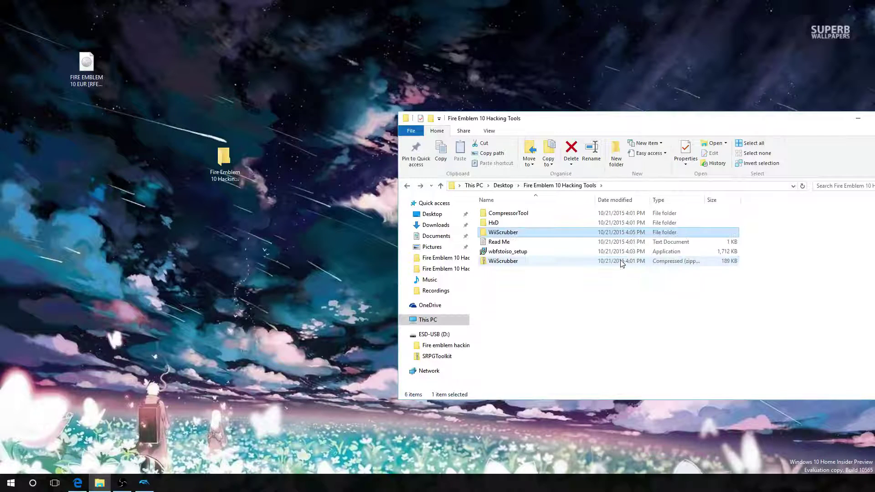
Launch HxD.exe from the HxD folder, reposition and widen its window, glance at File, then close it
{"action": "left_click", "coordinate": [500, 226]}
{"action": "double_click", "coordinate": [500, 225]}
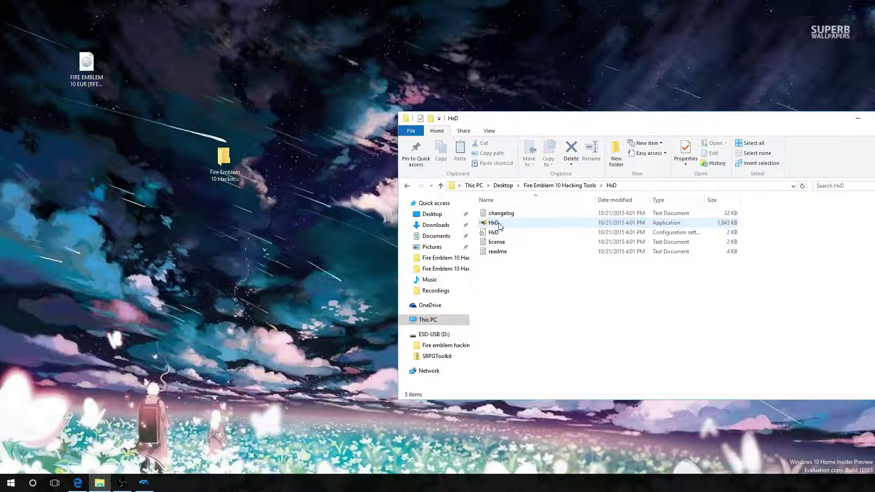
{"action": "double_click", "coordinate": [500, 225]}
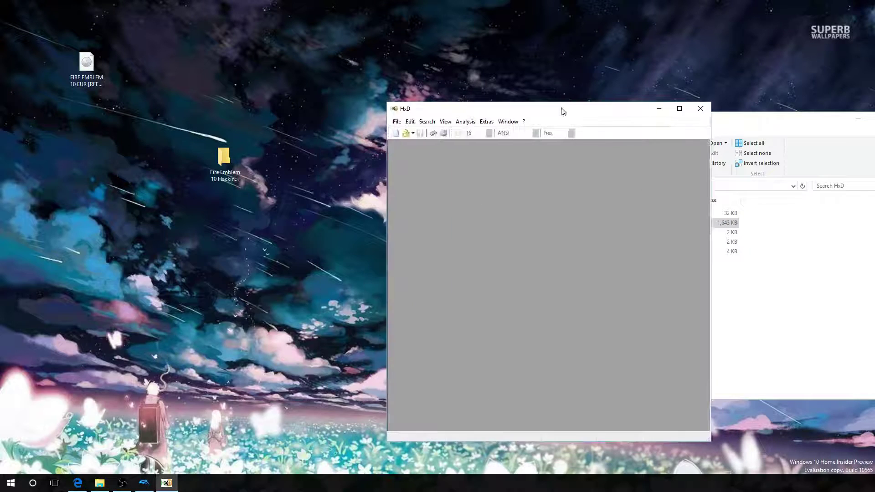
{"action": "left_click_drag", "start_coordinate": [563, 109], "coordinate": [391, 99]}
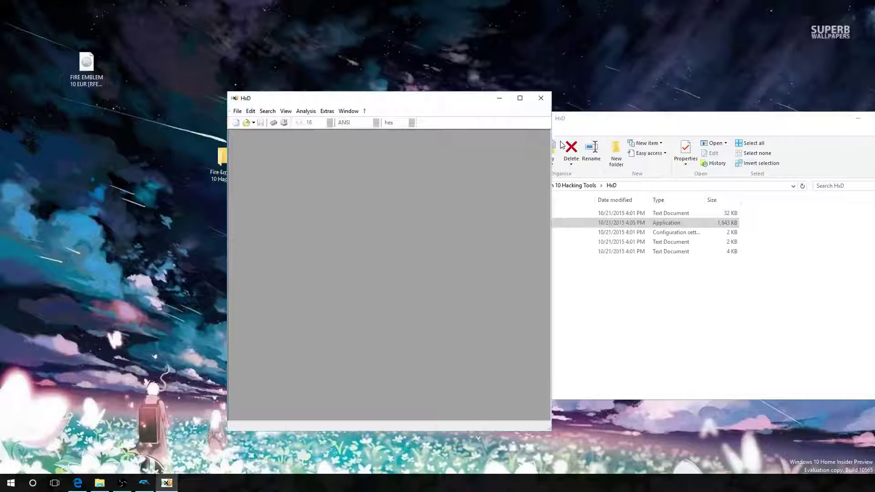
{"action": "left_click_drag", "start_coordinate": [551, 144], "coordinate": [678, 154]}
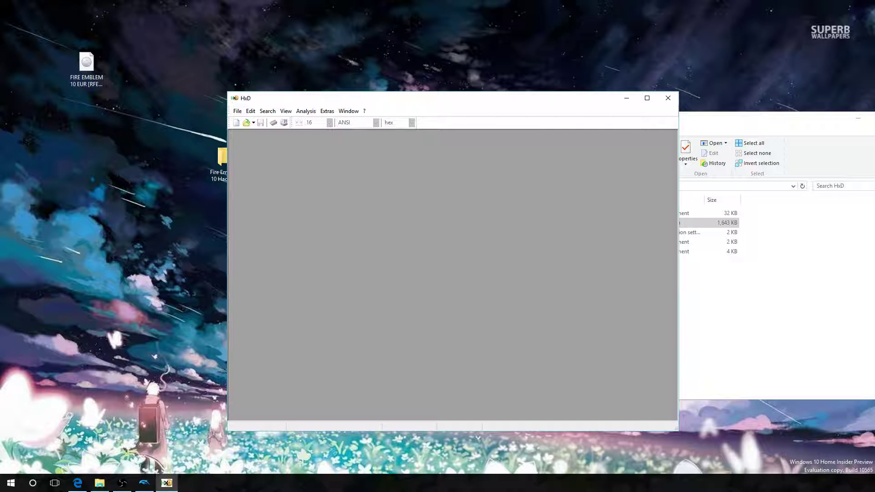
{"action": "left_click", "coordinate": [237, 110]}
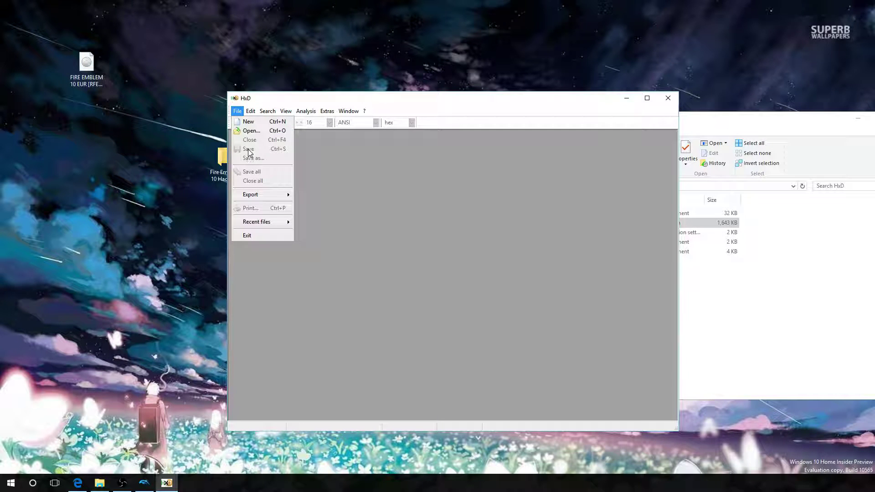
{"action": "left_click", "coordinate": [539, 264]}
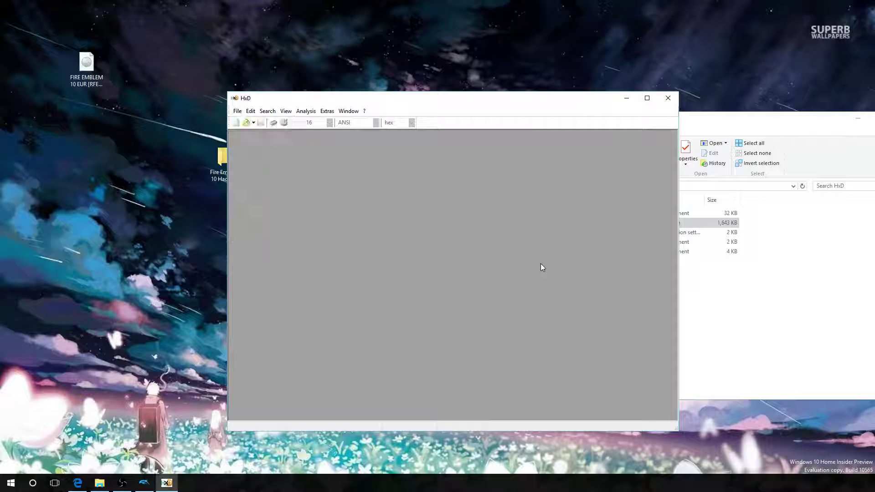
{"action": "left_click", "coordinate": [668, 98]}
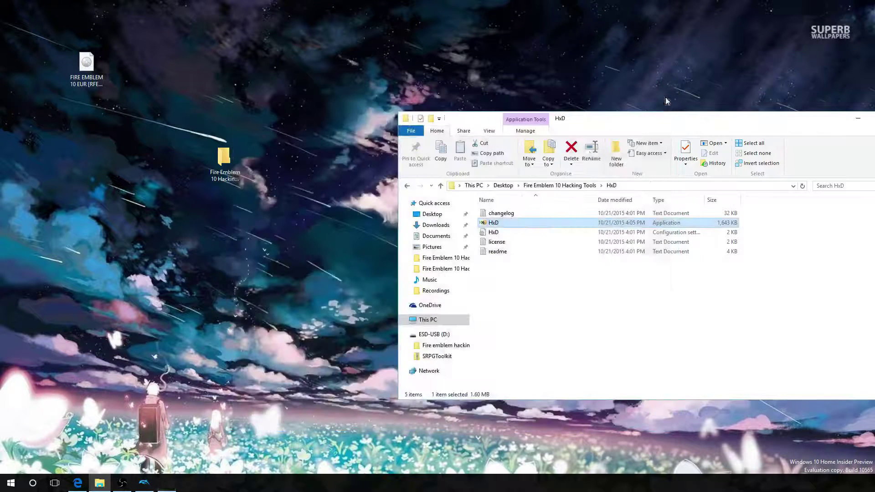
Run BatchLZ77.exe from CompressorTool > 11736-BatchLZ77 1.3 > BatchLZ77, then close it
{"action": "left_click", "coordinate": [517, 254]}
{"action": "key", "text": "BackSpace"}
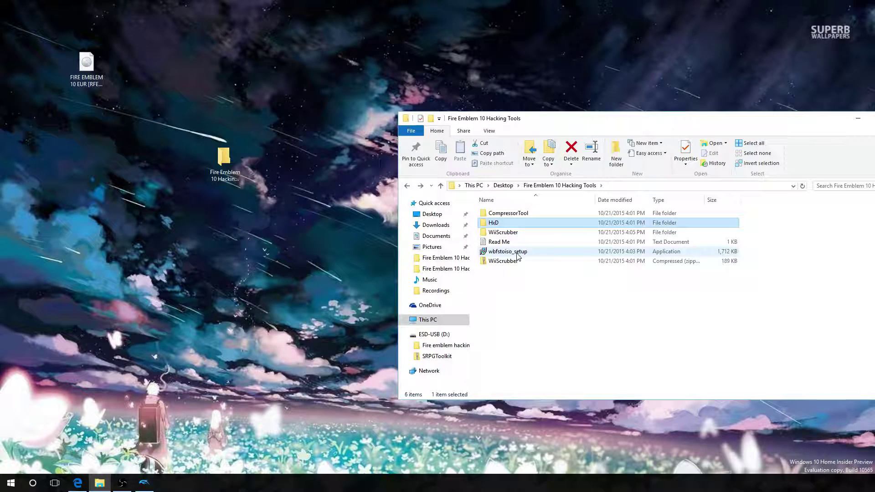
{"action": "left_click", "coordinate": [519, 218]}
{"action": "double_click", "coordinate": [518, 215]}
{"action": "double_click", "coordinate": [508, 214]}
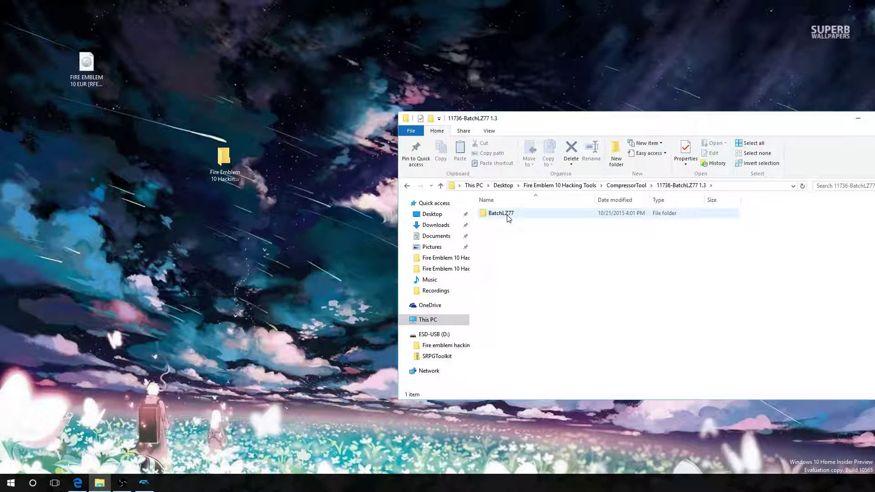
{"action": "double_click", "coordinate": [509, 214]}
{"action": "double_click", "coordinate": [508, 215]}
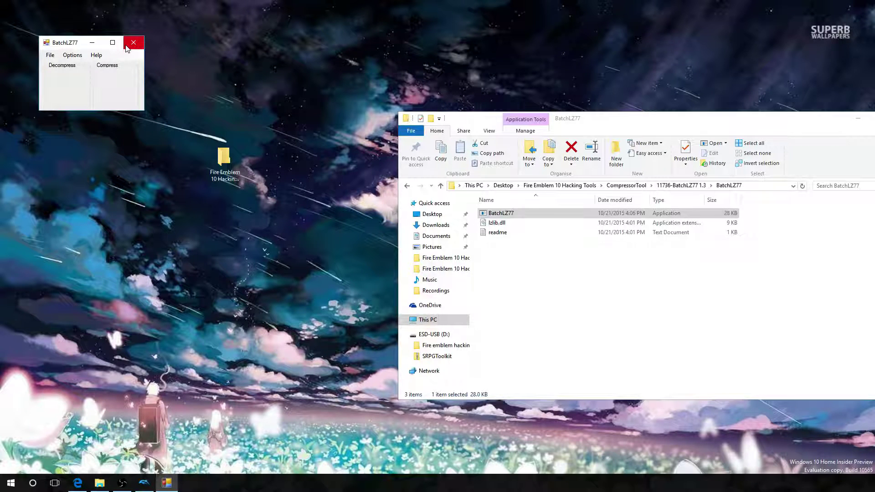
{"action": "left_click", "coordinate": [133, 43]}
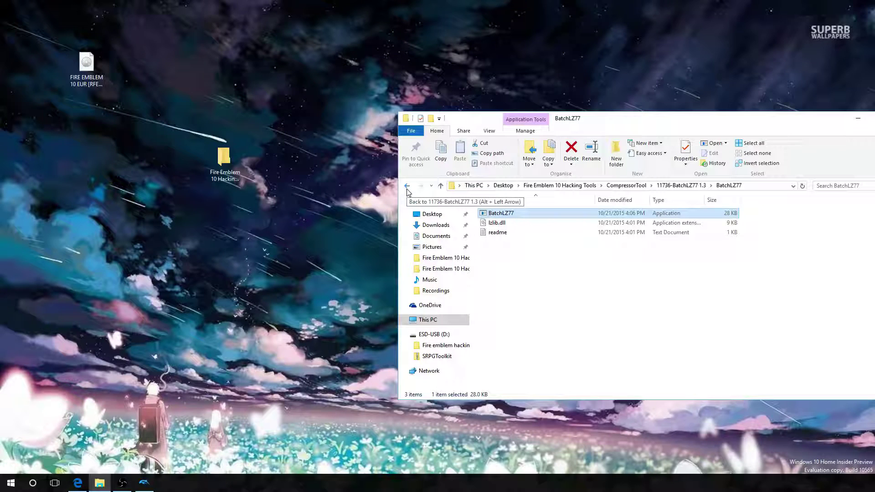
Run BatchLZ77 again, close it, return to Fire Emblem 10 Hacking Tools, and bring up OneDrive
{"action": "double_click", "coordinate": [499, 213]}
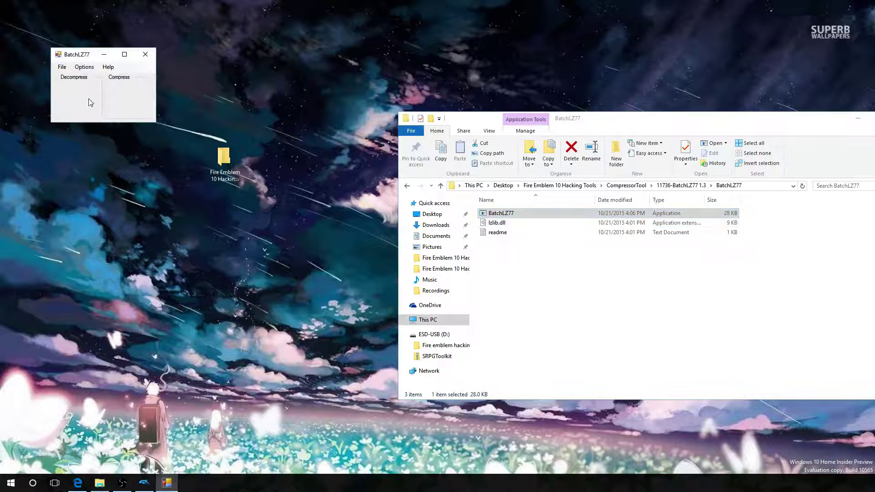
{"action": "left_click", "coordinate": [140, 55]}
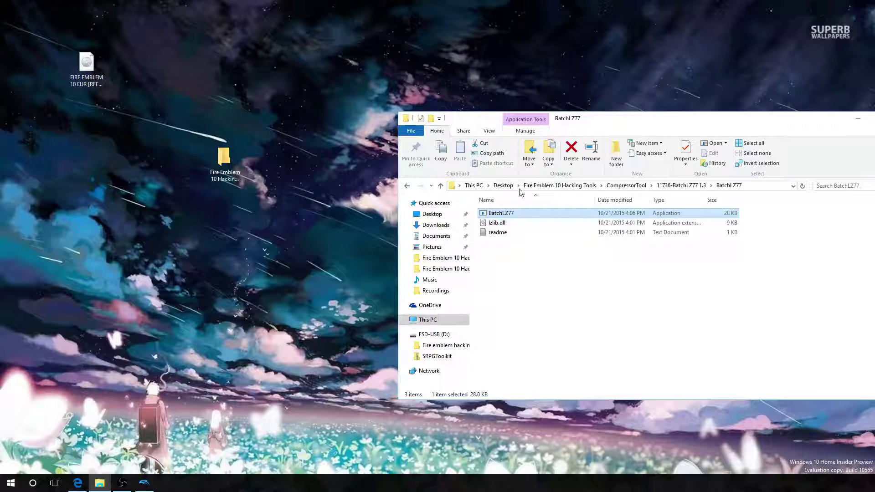
{"action": "left_click", "coordinate": [404, 187]}
{"action": "left_click", "coordinate": [405, 188]}
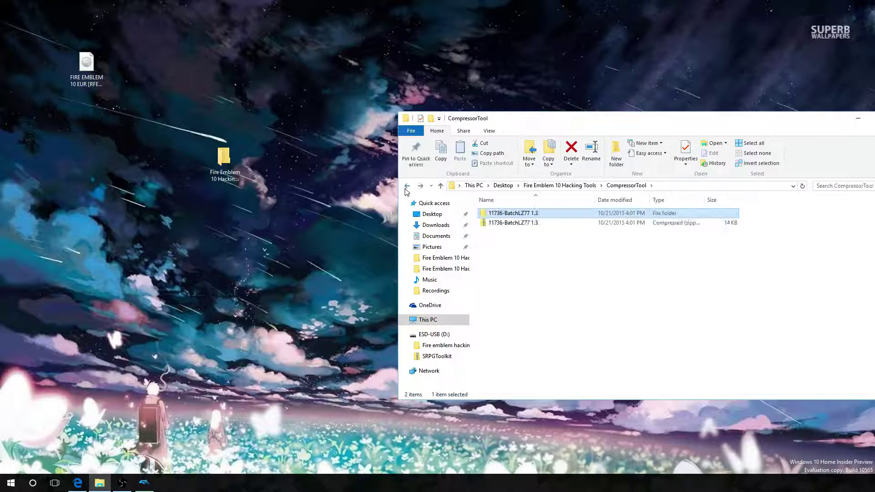
{"action": "left_click", "coordinate": [405, 190]}
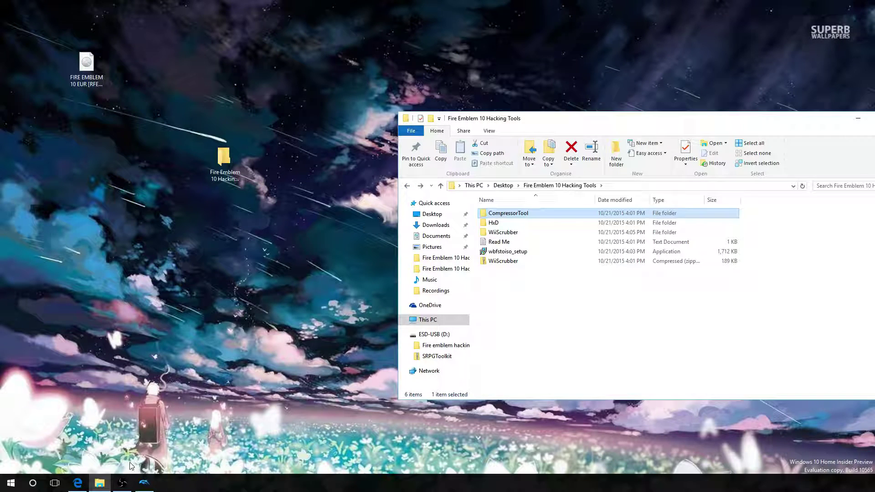
{"action": "left_click", "coordinate": [79, 483]}
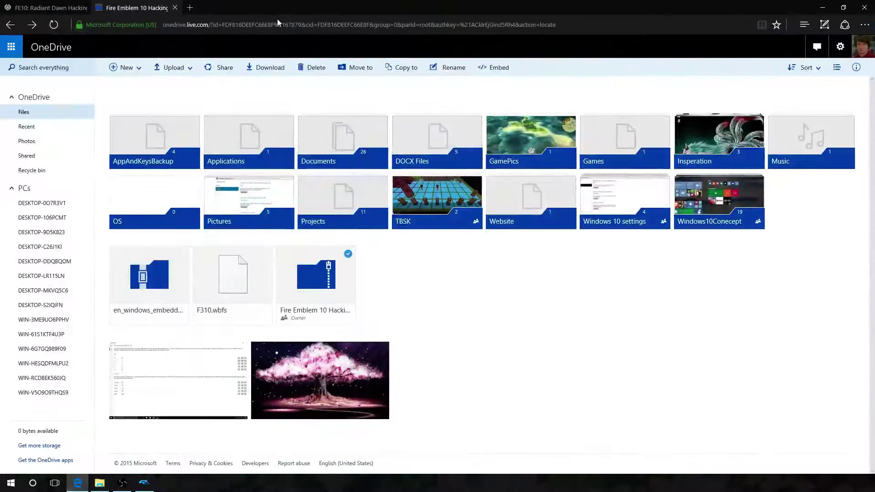
Search the web for Dolphin and go to the dolphin-emu.org site
{"action": "left_click", "coordinate": [270, 23]}
{"action": "type", "text": "Dolphin"}
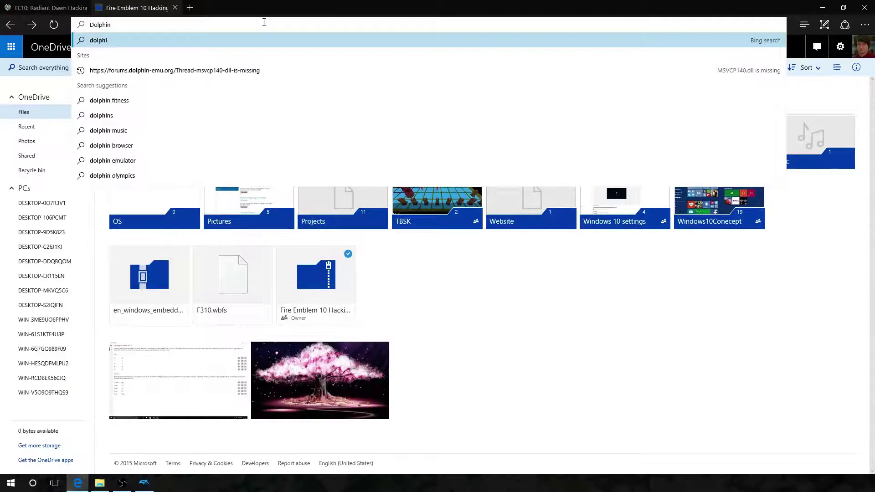
{"action": "key", "text": "Return"}
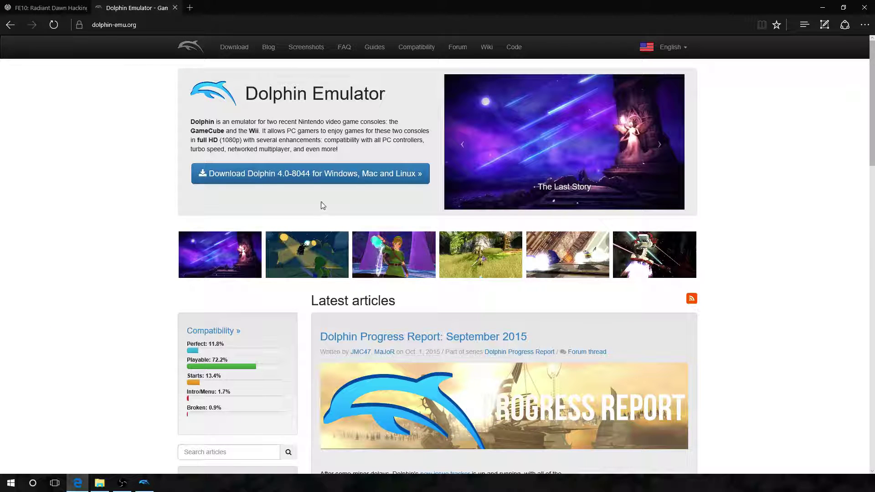
{"action": "left_click", "coordinate": [311, 177]}
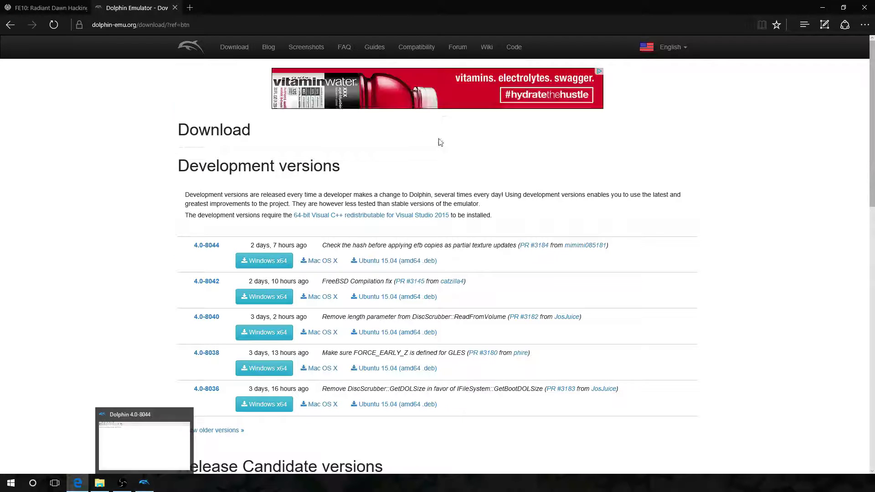
{"action": "scroll", "coordinate": [438, 150], "scroll_direction": "down", "scroll_amount": 10}
{"action": "scroll", "coordinate": [438, 159], "scroll_direction": "up", "scroll_amount": 10}
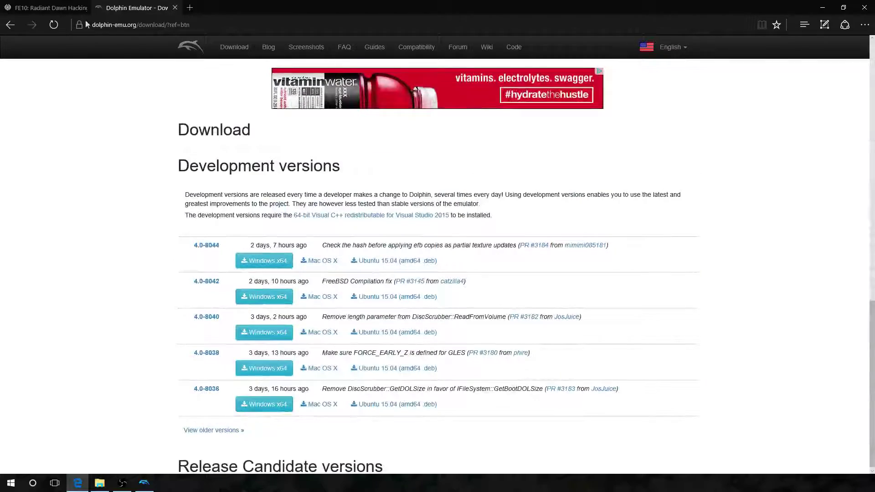
Browse the Download page's development, release candidate and stable versions
{"action": "left_click", "coordinate": [242, 50]}
{"action": "scroll", "coordinate": [488, 185], "scroll_direction": "down", "scroll_amount": 8}
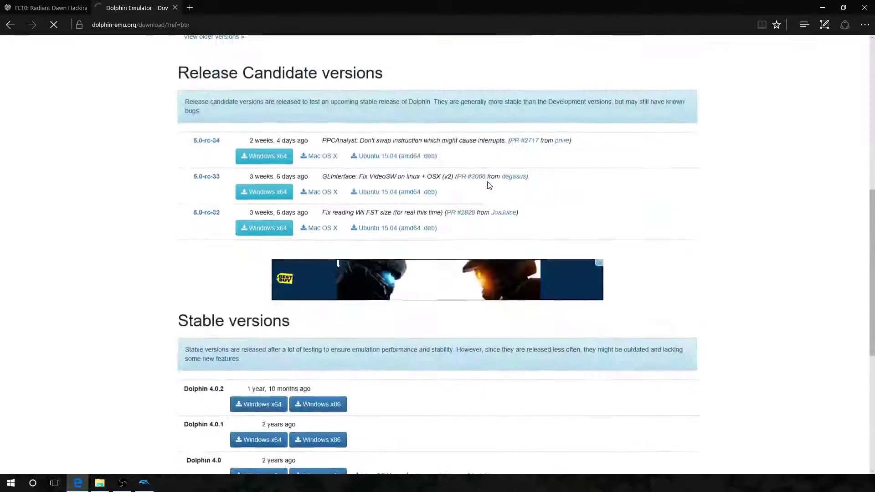
{"action": "scroll", "coordinate": [489, 185], "scroll_direction": "down", "scroll_amount": 12}
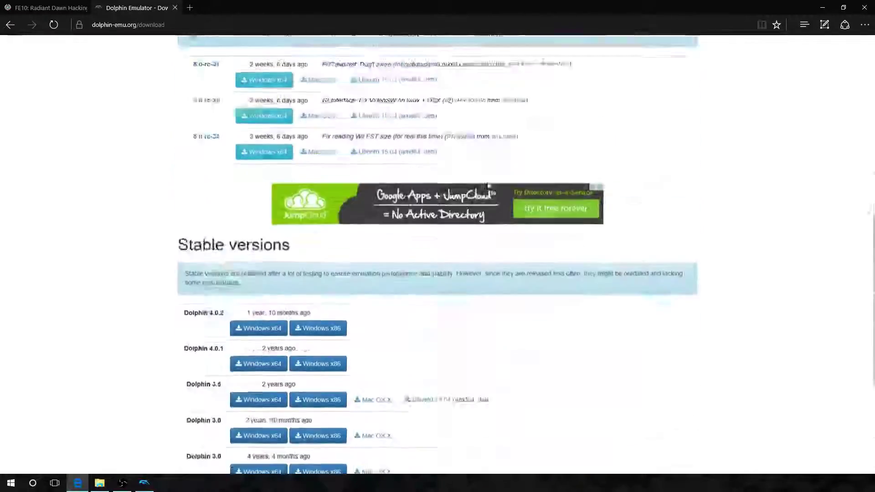
{"action": "scroll", "coordinate": [487, 183], "scroll_direction": "up", "scroll_amount": 20}
Close Edge with all its open tabs
{"action": "left_click", "coordinate": [865, 10]}
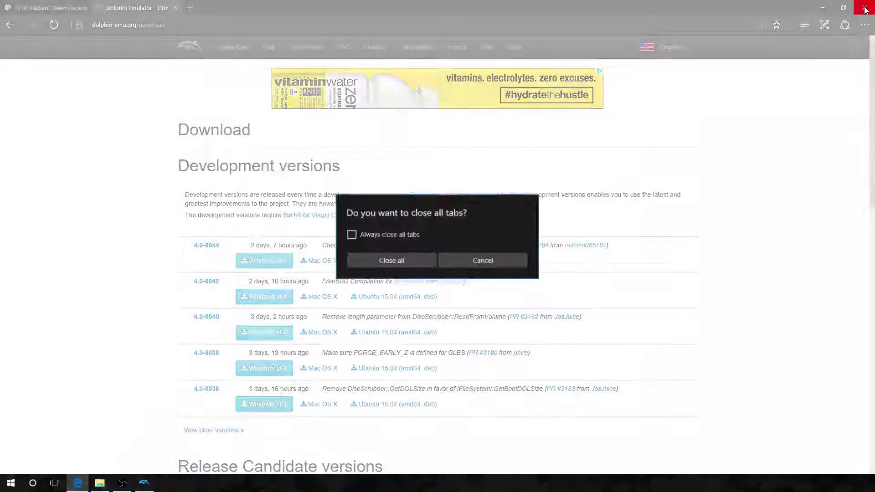
{"action": "left_click", "coordinate": [392, 267]}
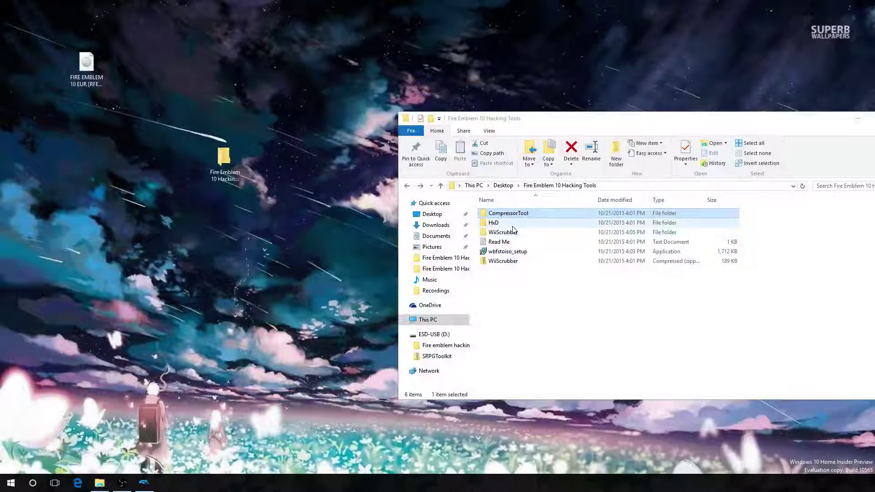
{"action": "double_click", "coordinate": [500, 215]}
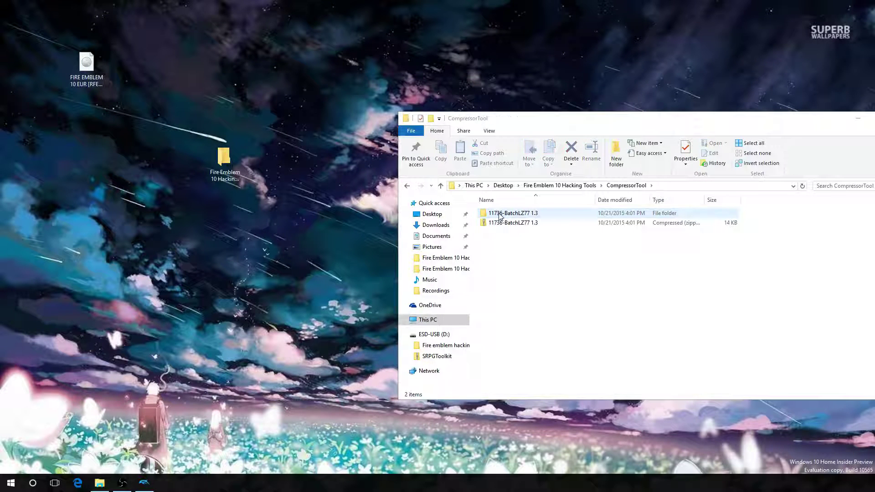
{"action": "key", "text": "BackSpace"}
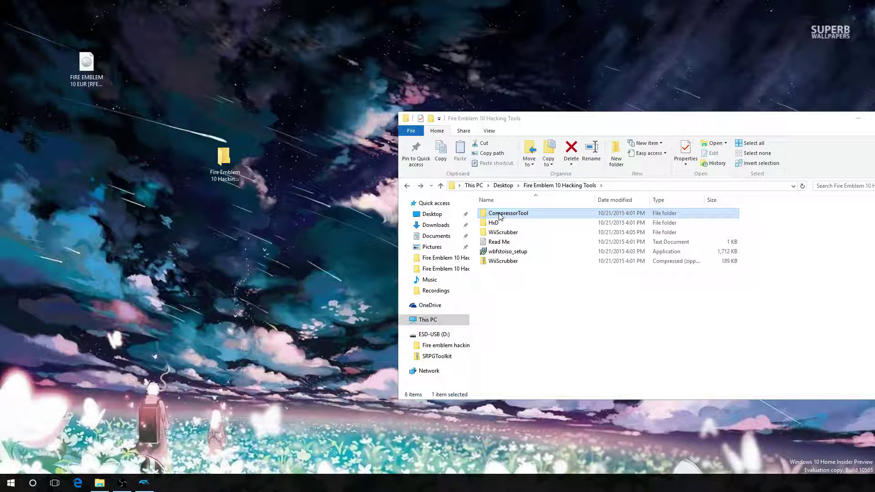